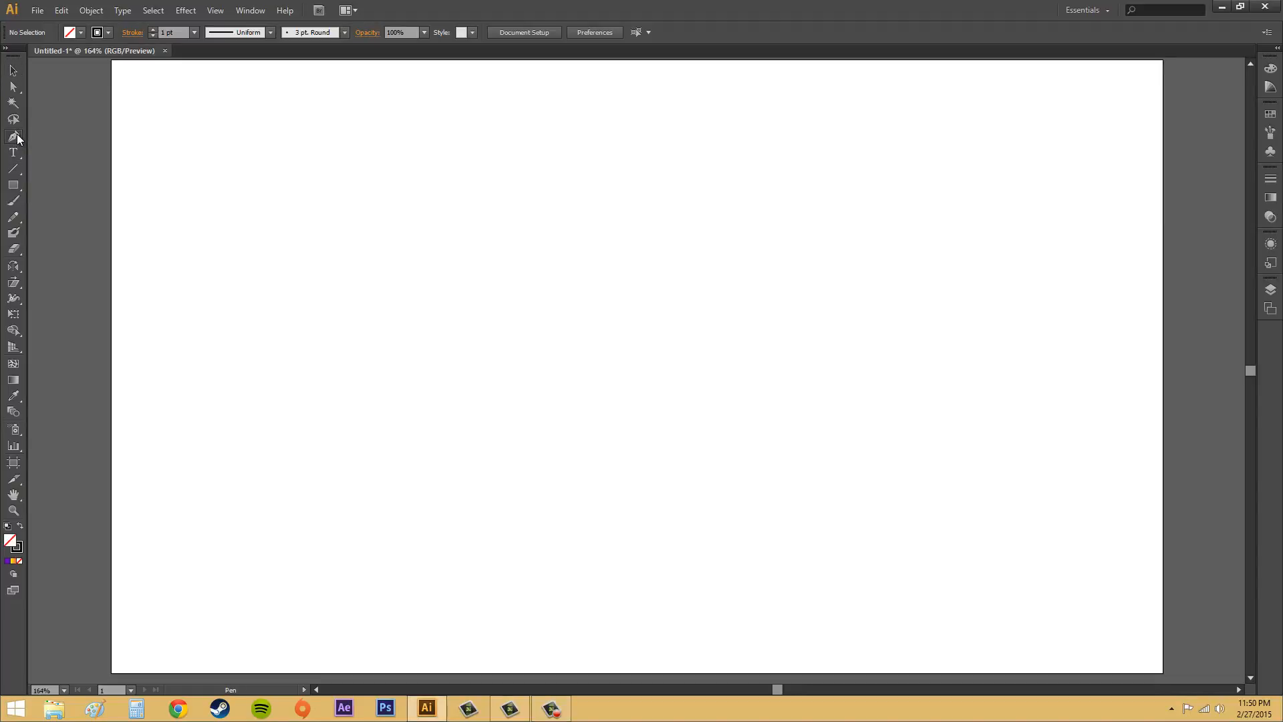
# - Set up the Pen tool with no fill and a black stroke 2 pt wide
pyautogui.click(13, 136)
pyautogui.click(81, 32)
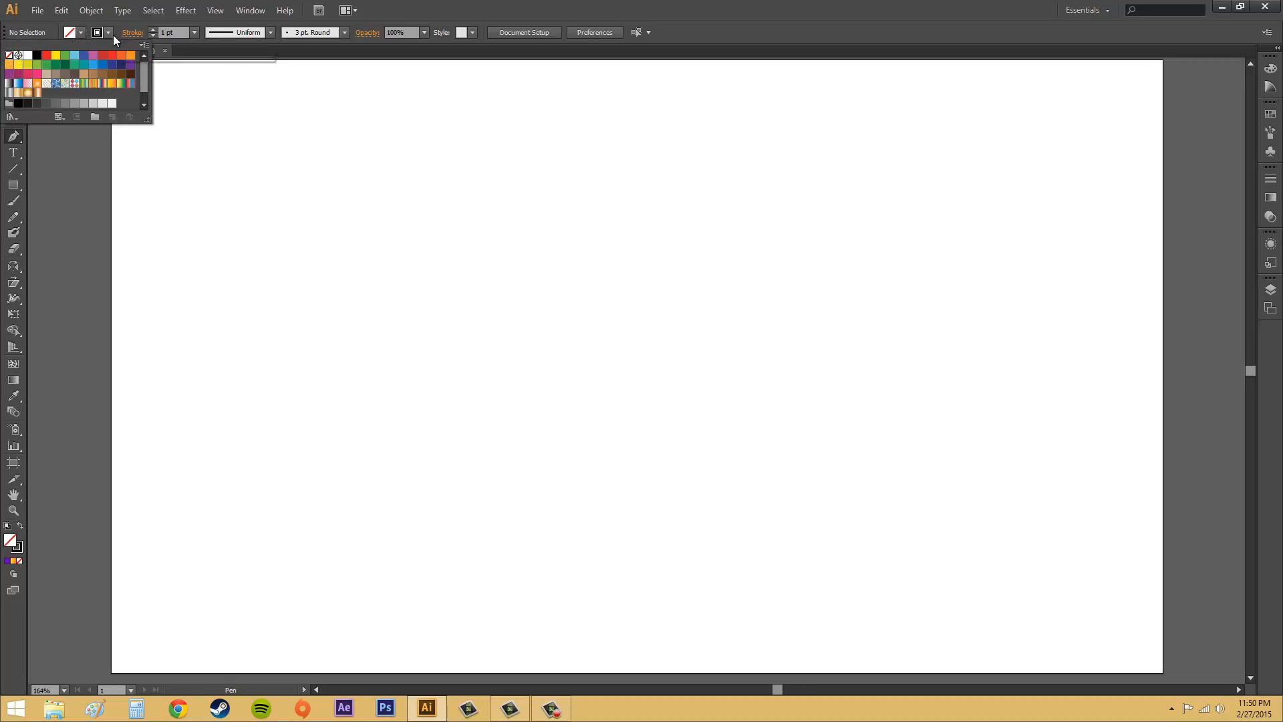
pyautogui.click(111, 34)
pyautogui.click(110, 34)
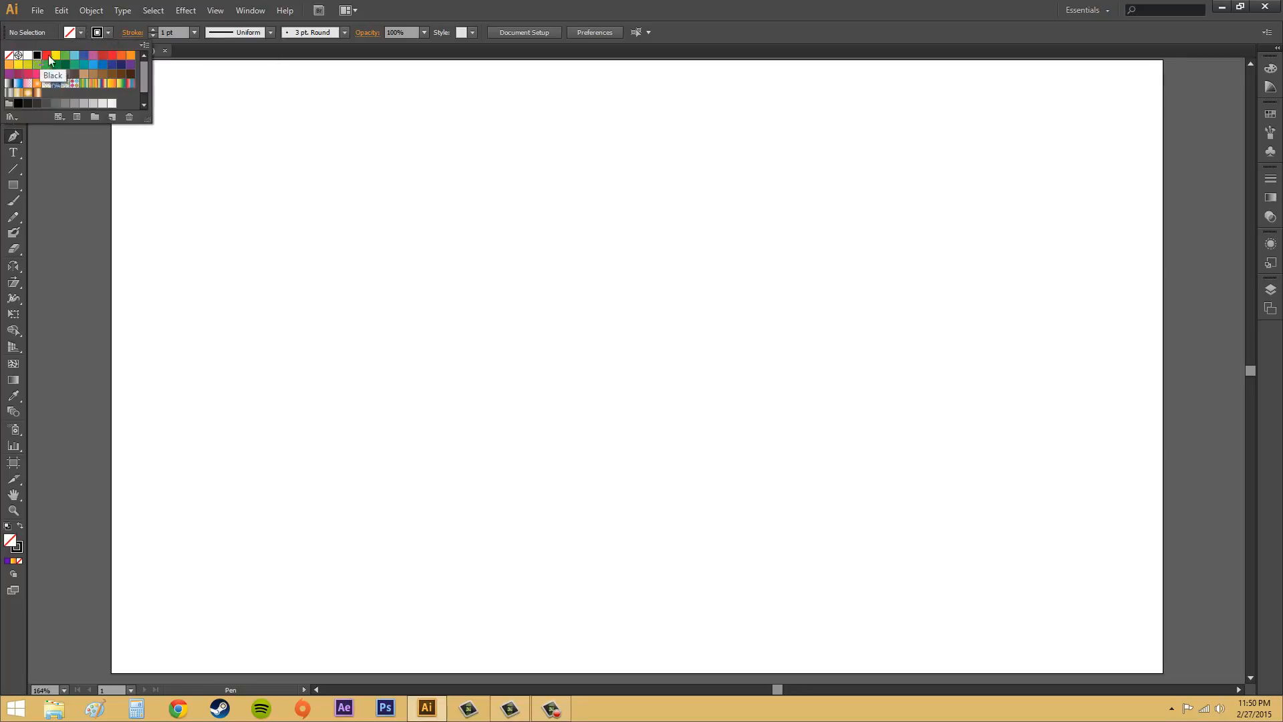
pyautogui.click(108, 33)
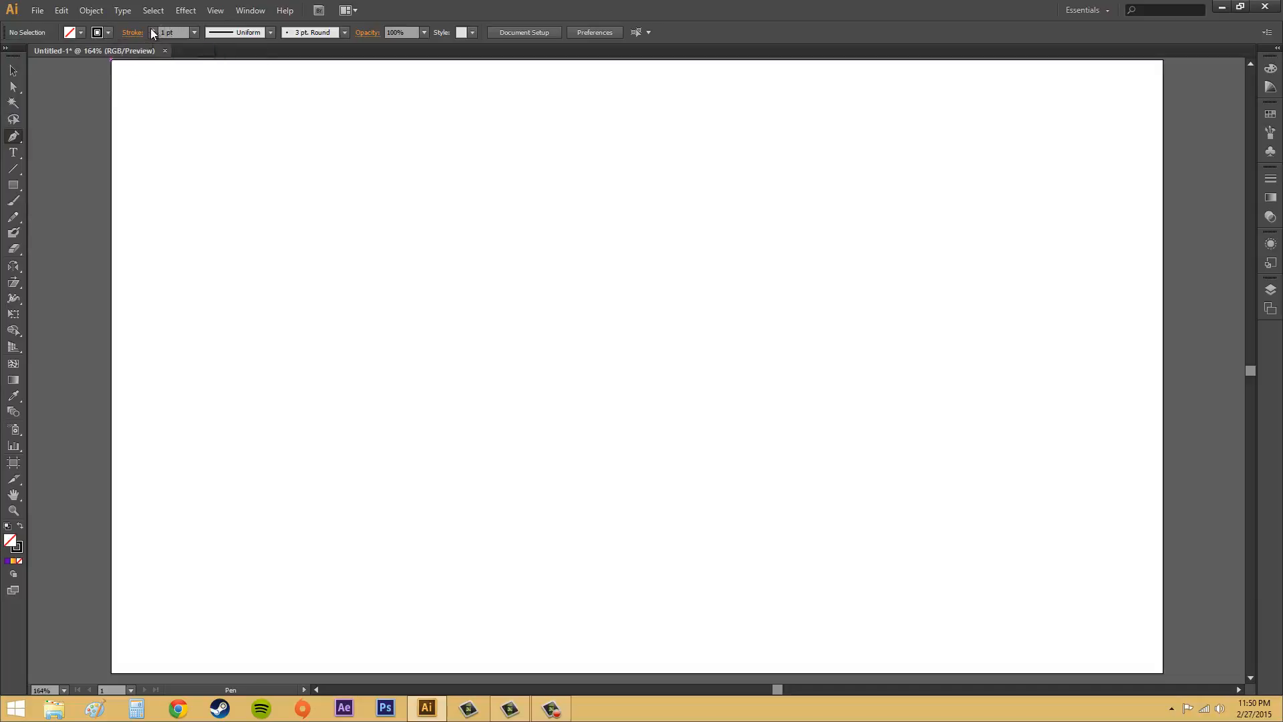
pyautogui.click(152, 30)
# - Draw a closed, downward-pointing triangle of straight segments about 257 px wide and 180 px tall, left of the artboard's centre
pyautogui.click(354, 275)
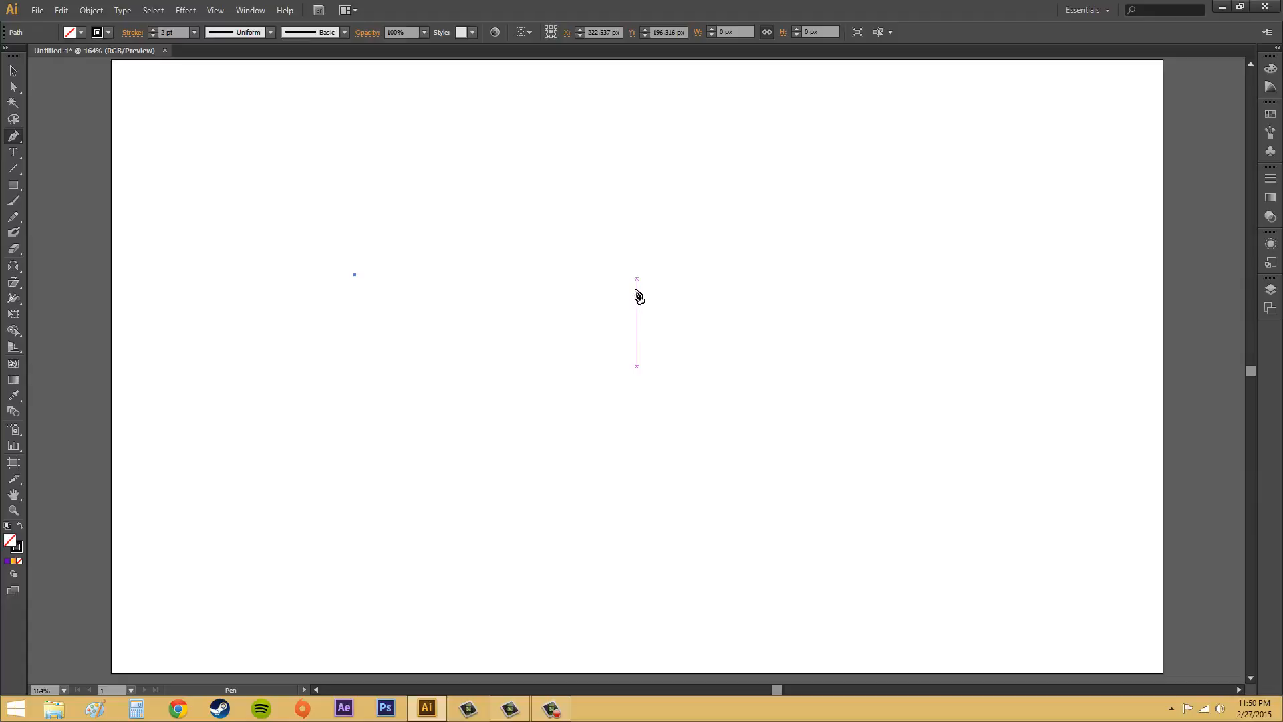
pyautogui.click(637, 280)
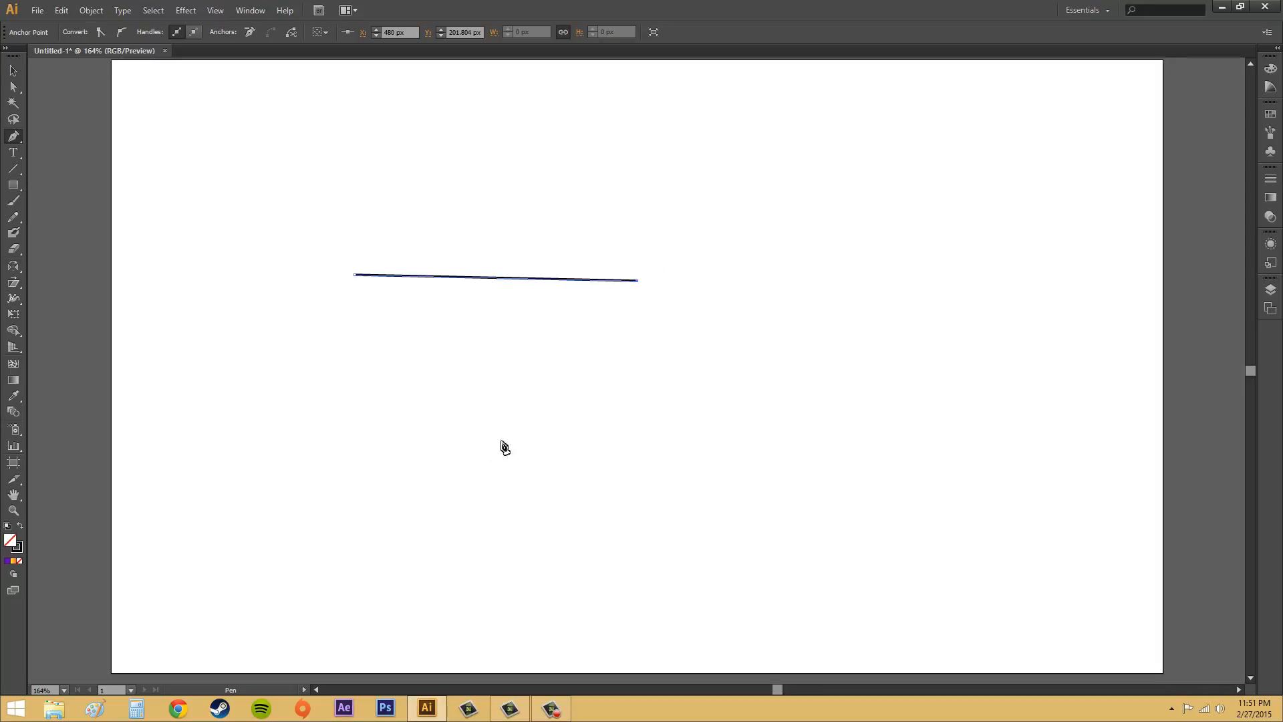
pyautogui.click(479, 472)
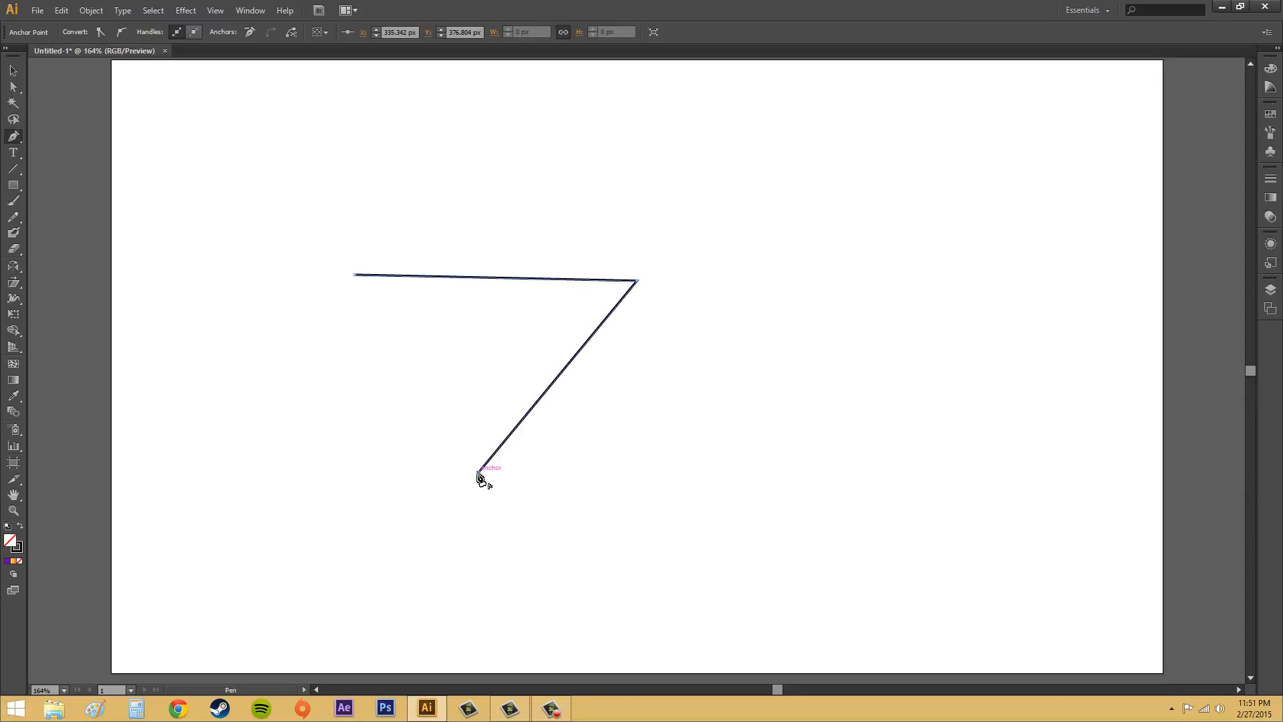
pyautogui.click(354, 275)
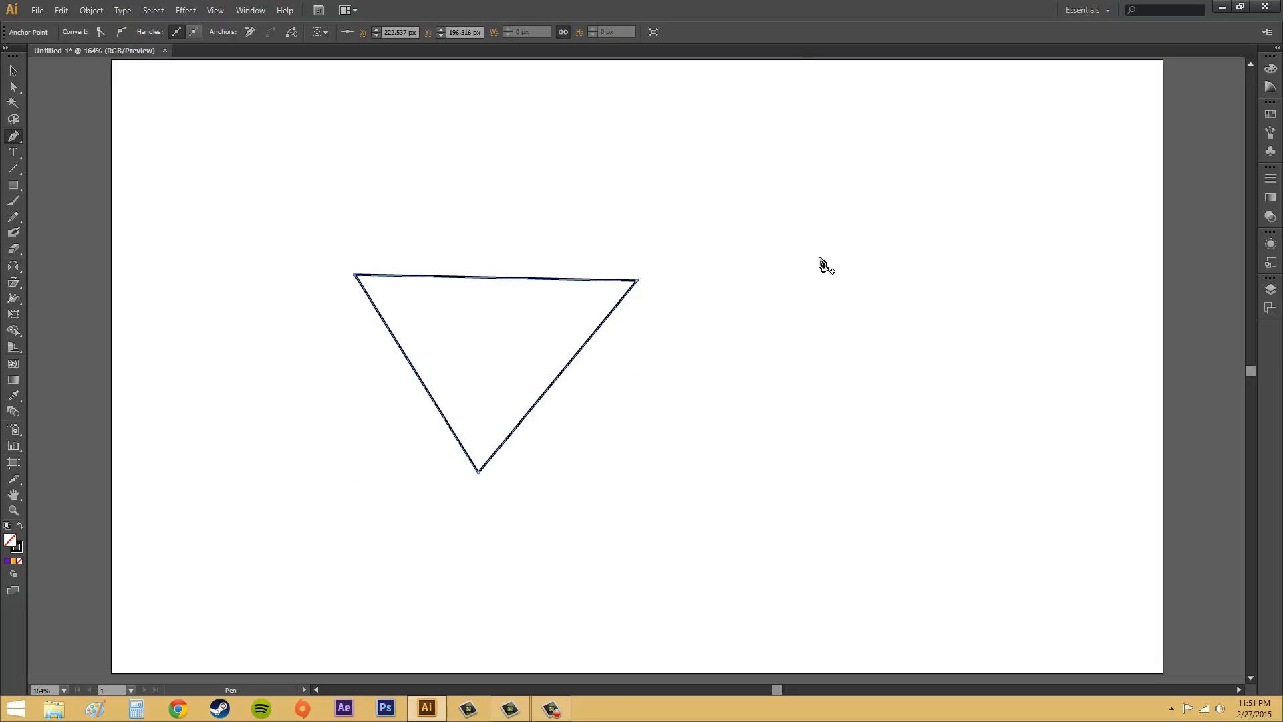
# - Draw an open V-shaped path about 252 px wide and 215 px tall beside the triangle, ending it without closing it
pyautogui.click(746, 211)
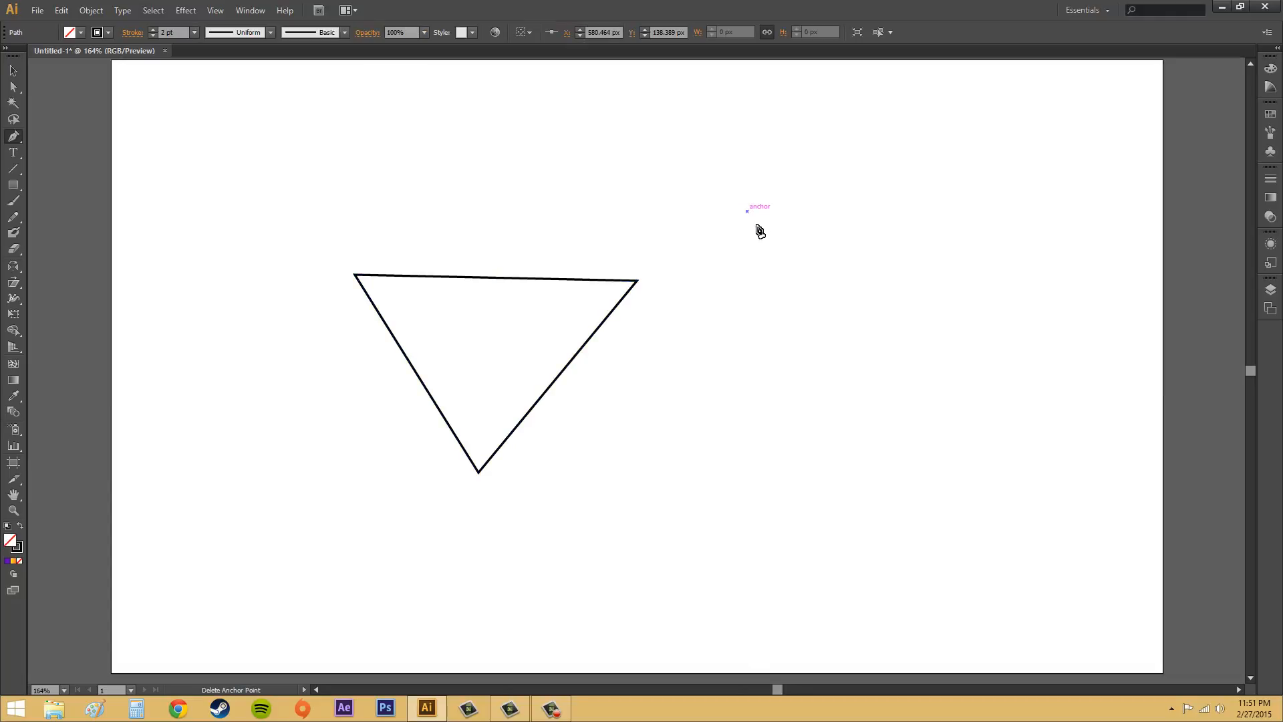
pyautogui.click(913, 442)
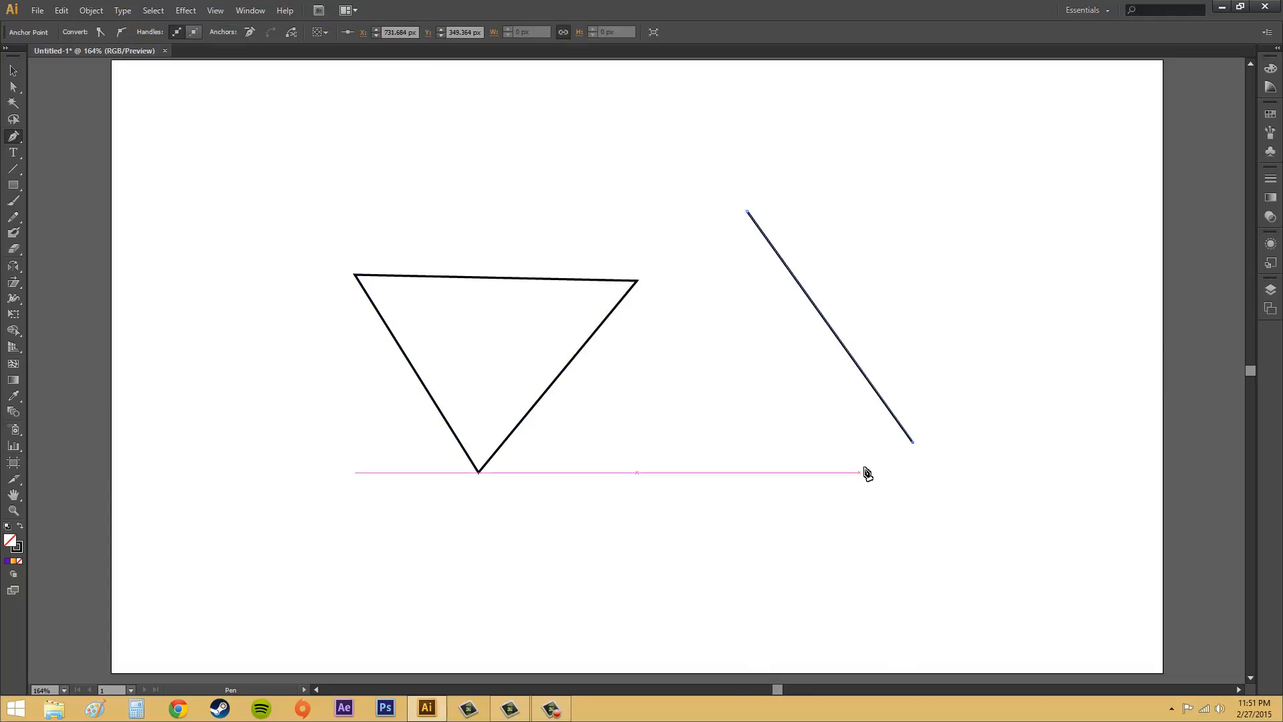
pyautogui.click(1023, 207)
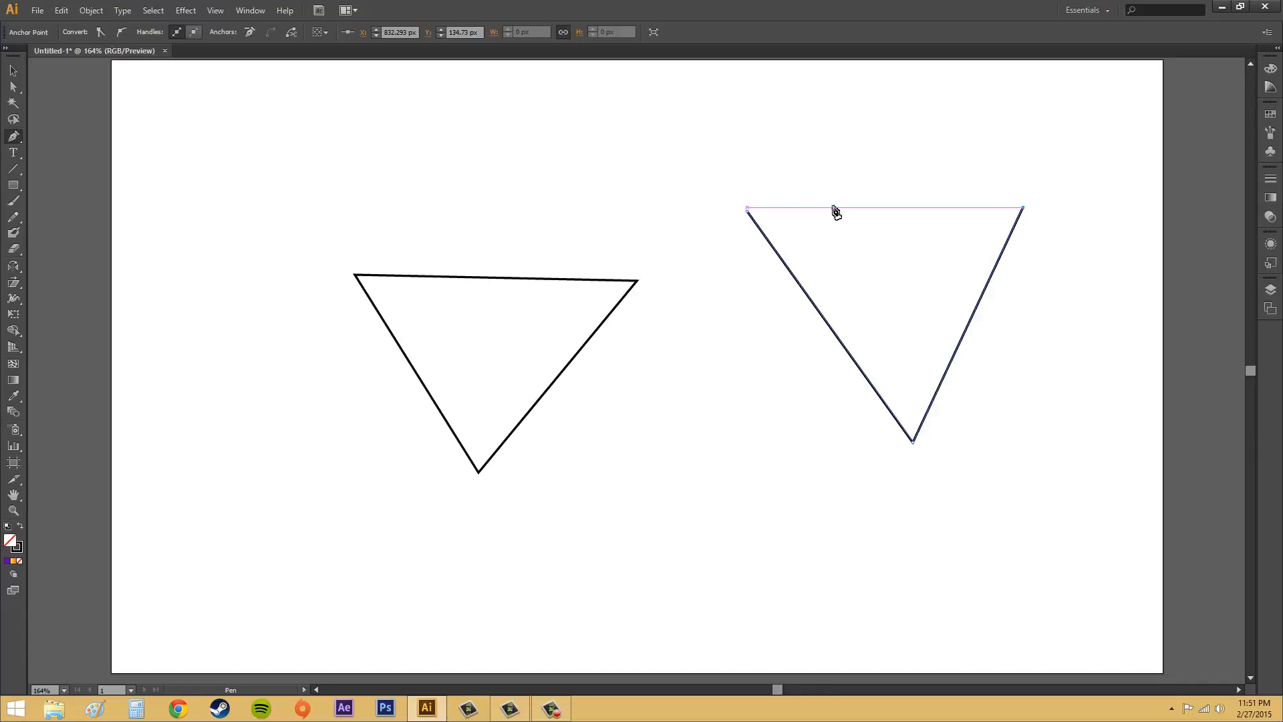
pyautogui.keyDown('ctrl'); pyautogui.click(580, 177); pyautogui.keyUp('ctrl')
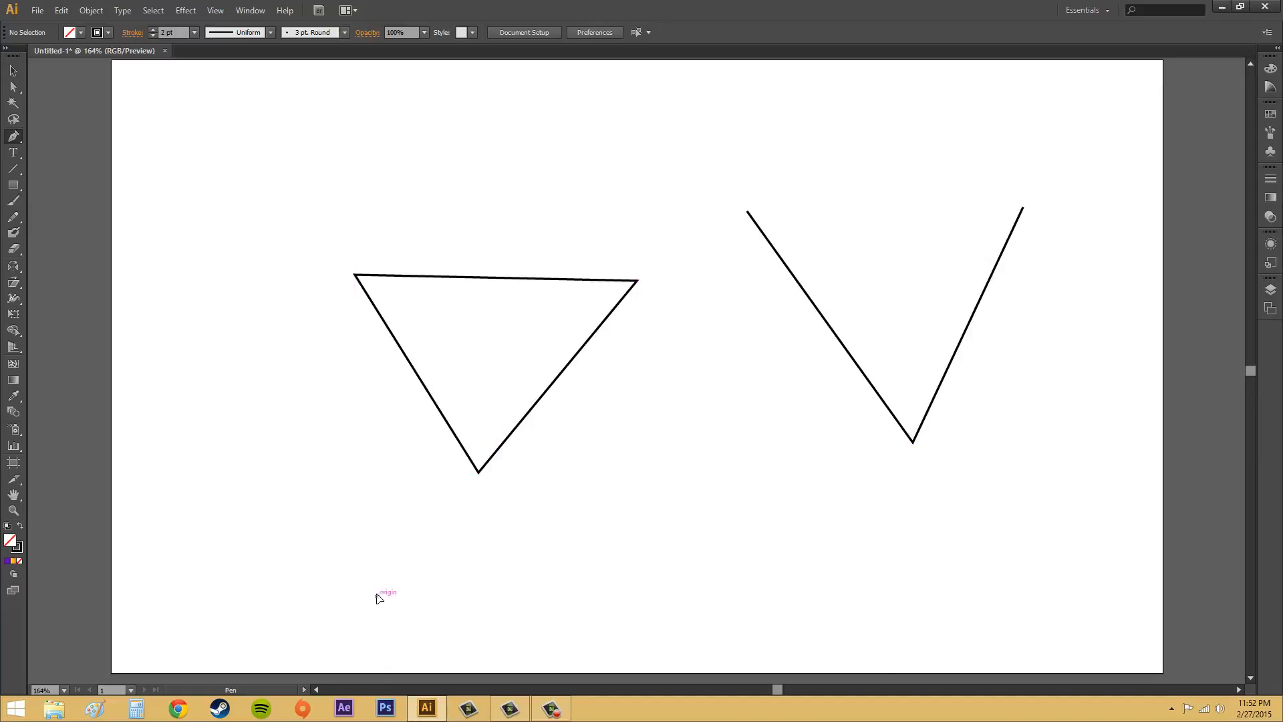
# - Draw an arch-shaped curve about 204 px wide below the triangle, with vertical direction handles at both anchor points
pyautogui.moveTo(376, 596); pyautogui.dragTo(375, 542)
pyautogui.click(376, 539)
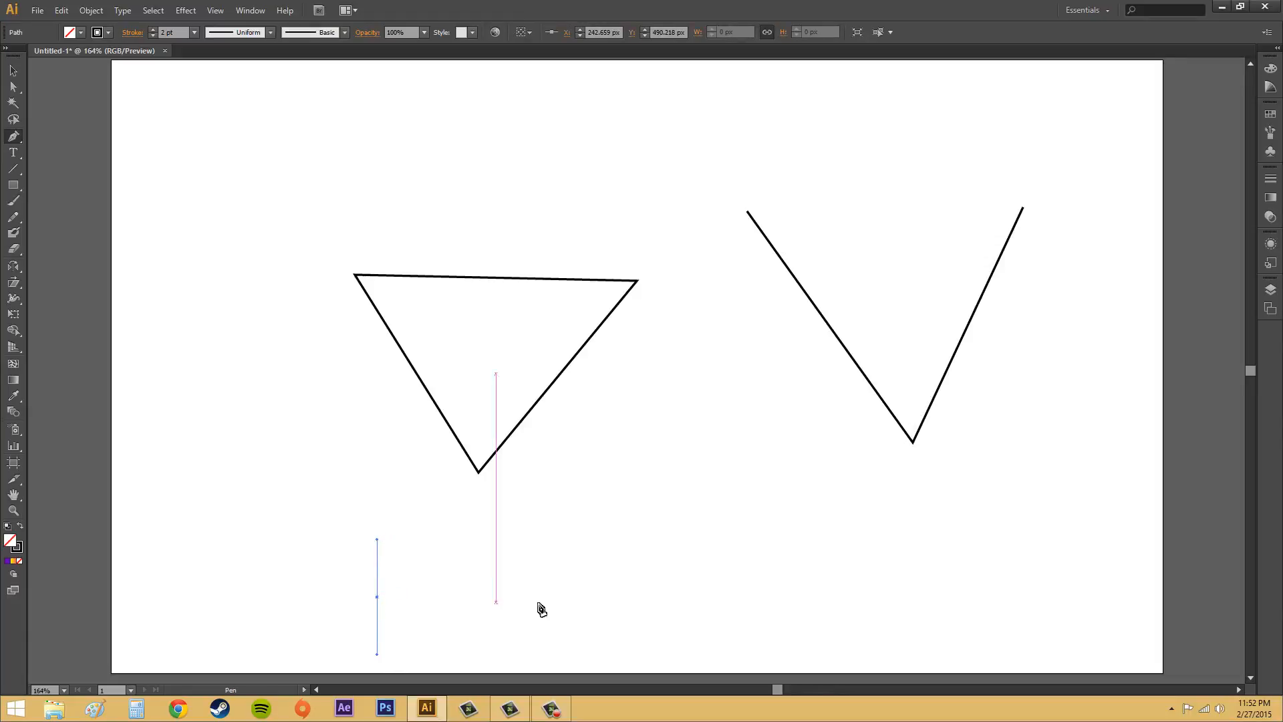
pyautogui.moveTo(601, 600); pyautogui.dragTo(601, 657)
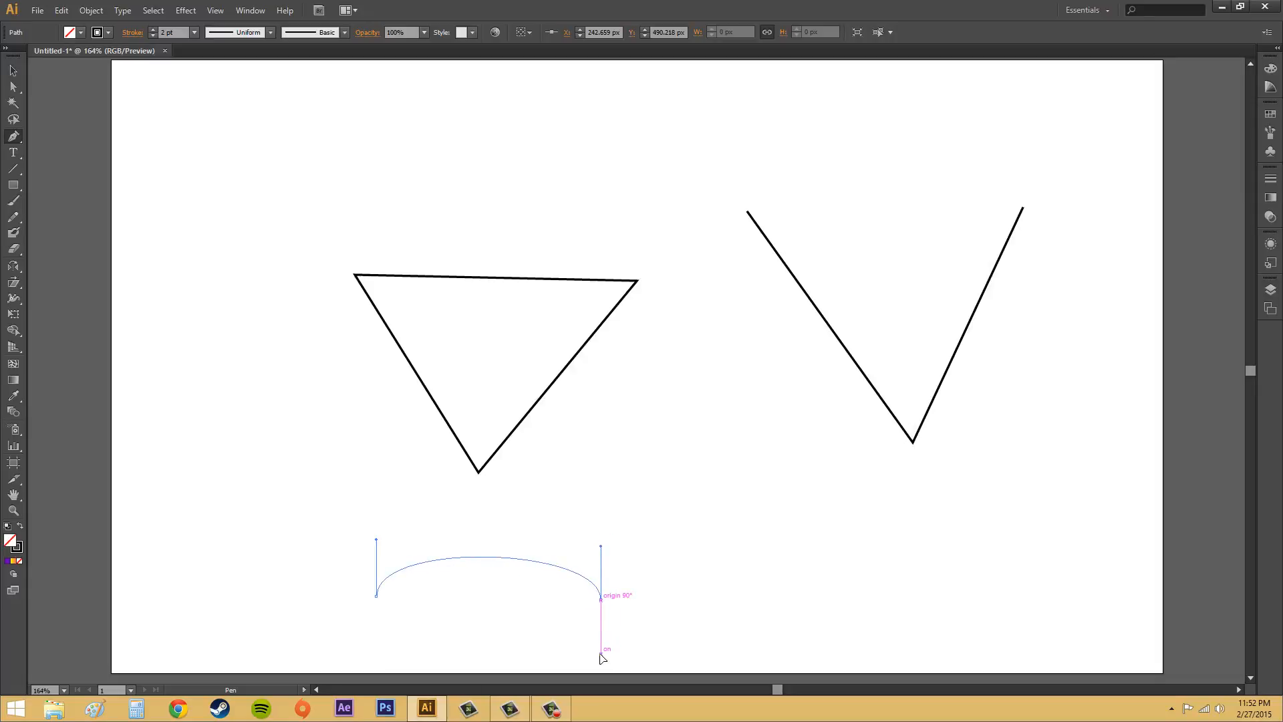
pyautogui.moveTo(600, 649)
pyautogui.mouseDown()
pyautogui.moveTo(605, 529)
pyautogui.moveTo(601, 657)
pyautogui.mouseUp()
pyautogui.moveTo(600, 655); pyautogui.dragTo(601, 654)
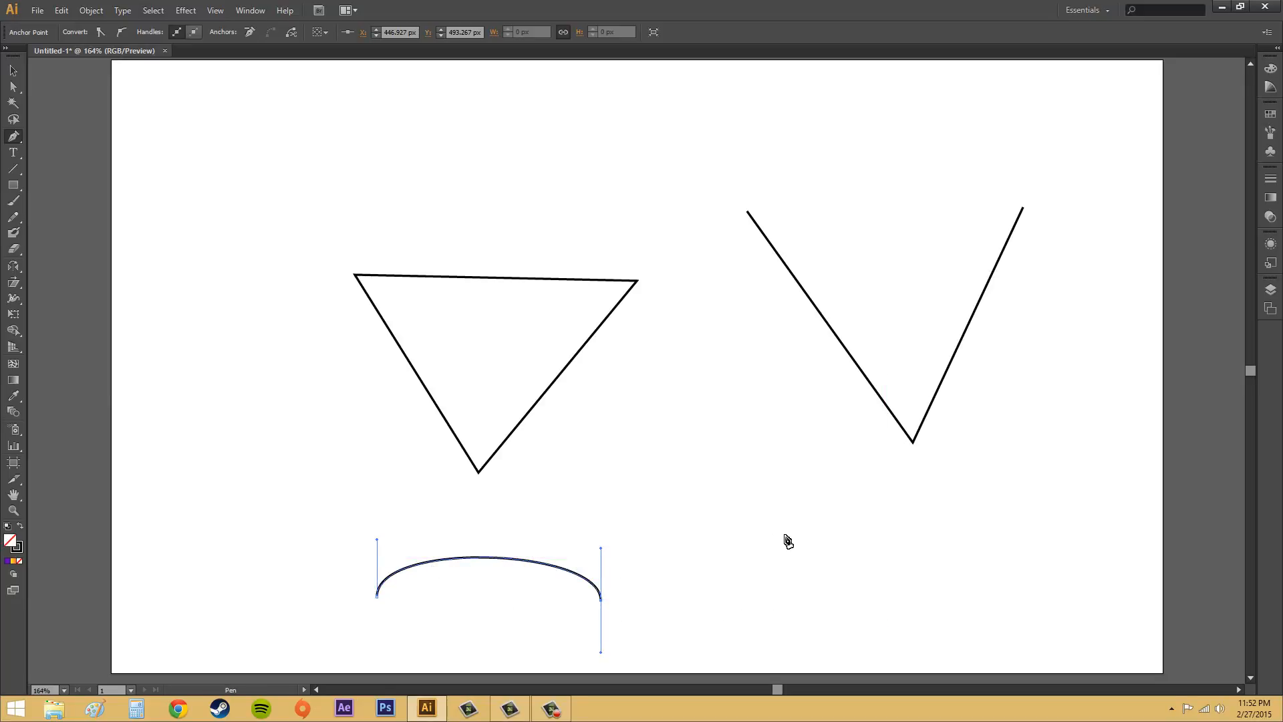
# - Continue the curve through two more smooth points and close it into a figure-eight about 345 px wide and 97 px tall, leaving it deselected
pyautogui.moveTo(754, 567); pyautogui.dragTo(755, 516)
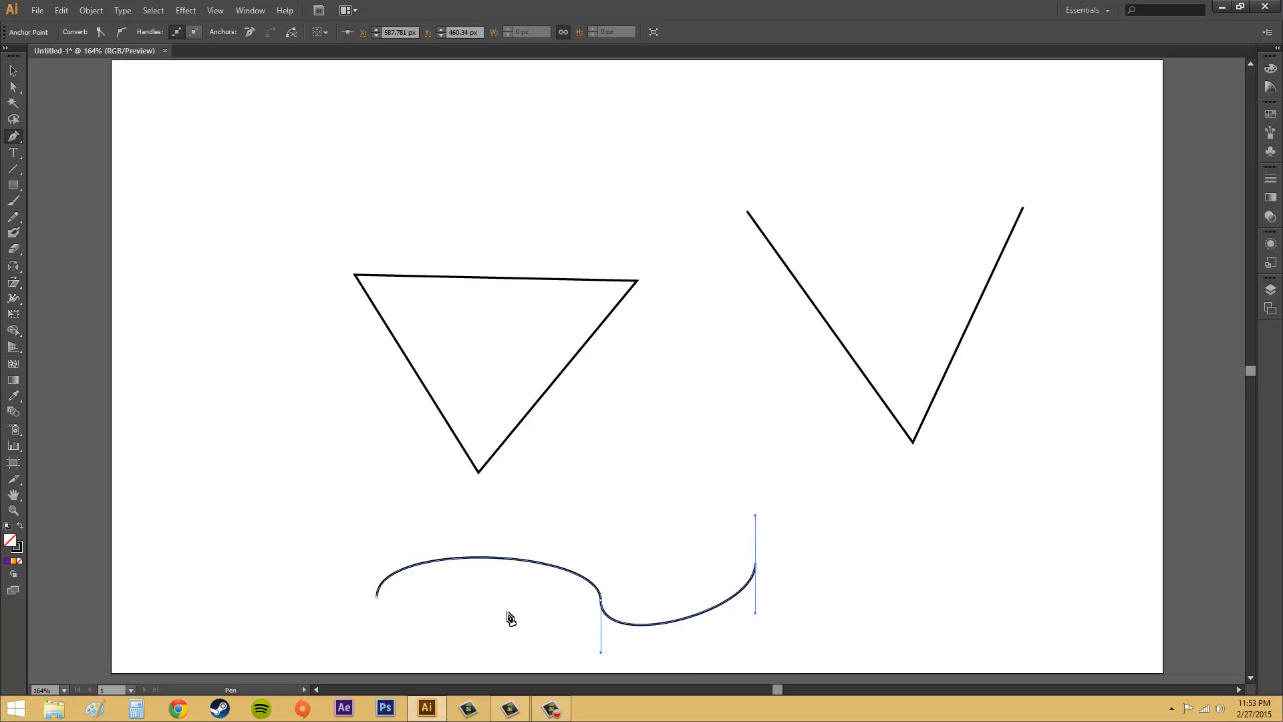
pyautogui.moveTo(545, 603); pyautogui.dragTo(546, 662)
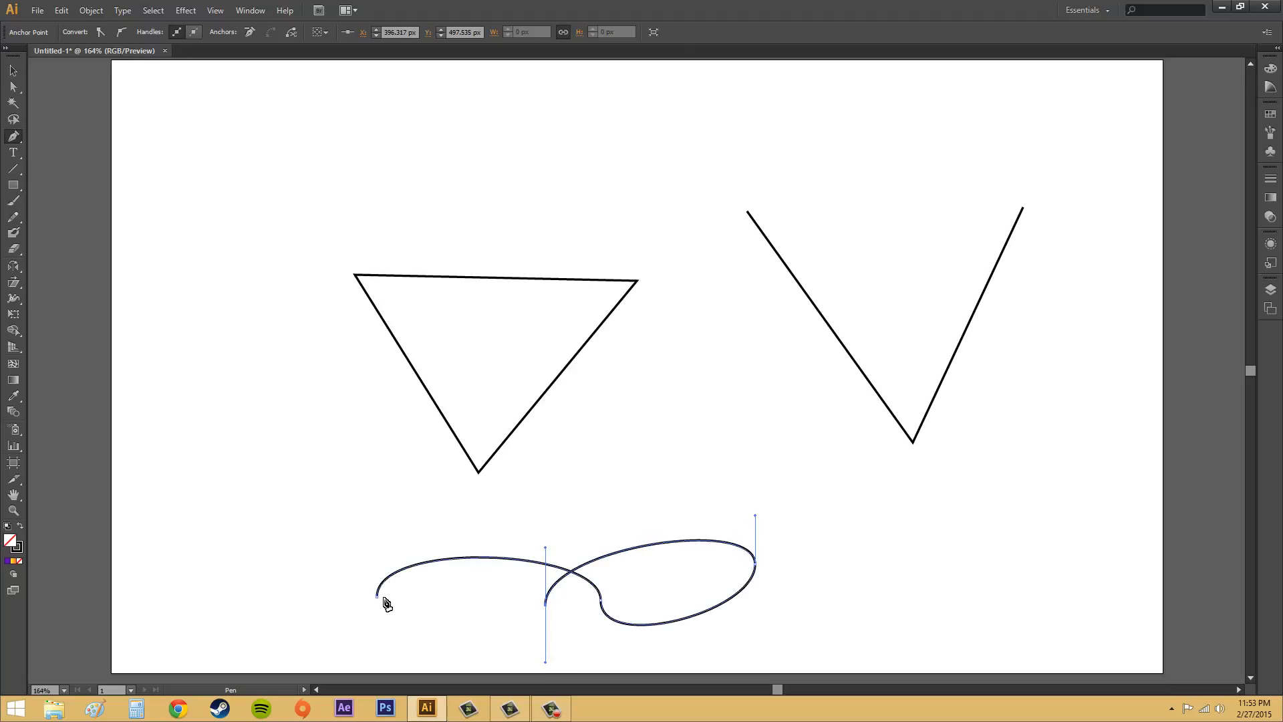
pyautogui.moveTo(378, 601); pyautogui.dragTo(377, 535)
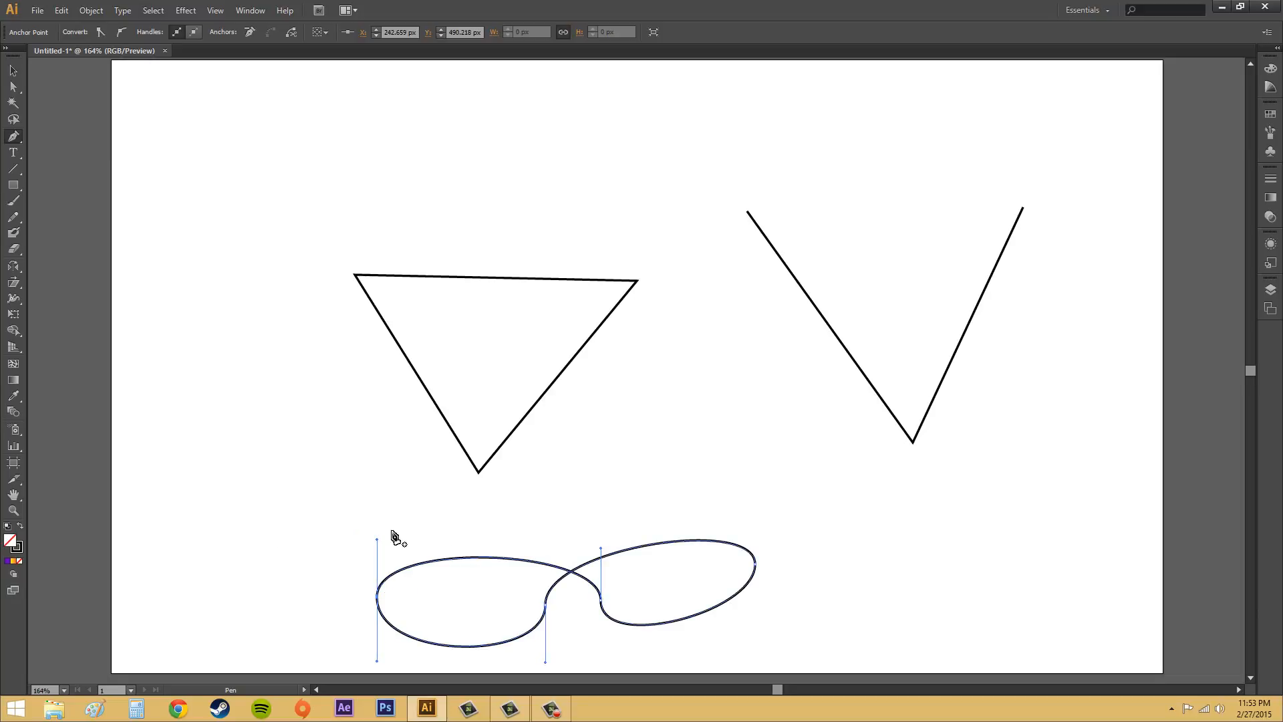
pyautogui.click(14, 70)
pyautogui.click(276, 442)
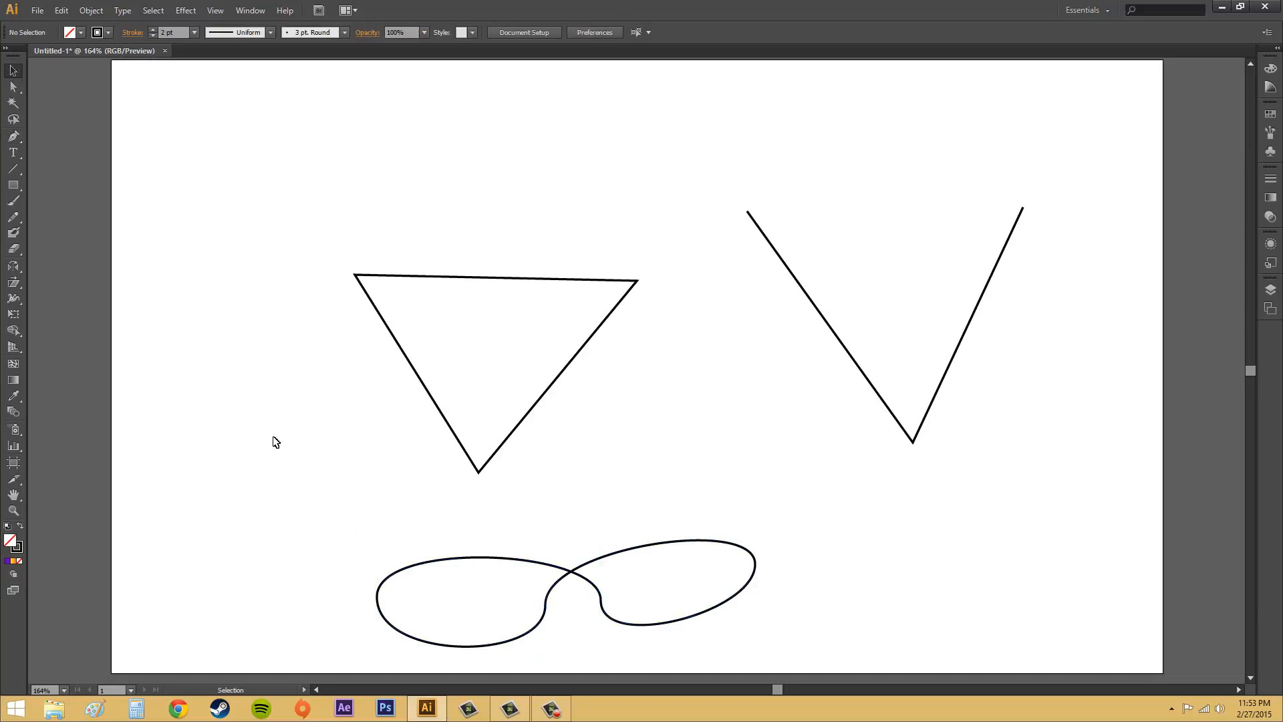
# - Tilt the direction handles of the figure-eight's two inner anchor points diagonally with the Direct Selection tool to smooth the crossing
pyautogui.click(589, 584)
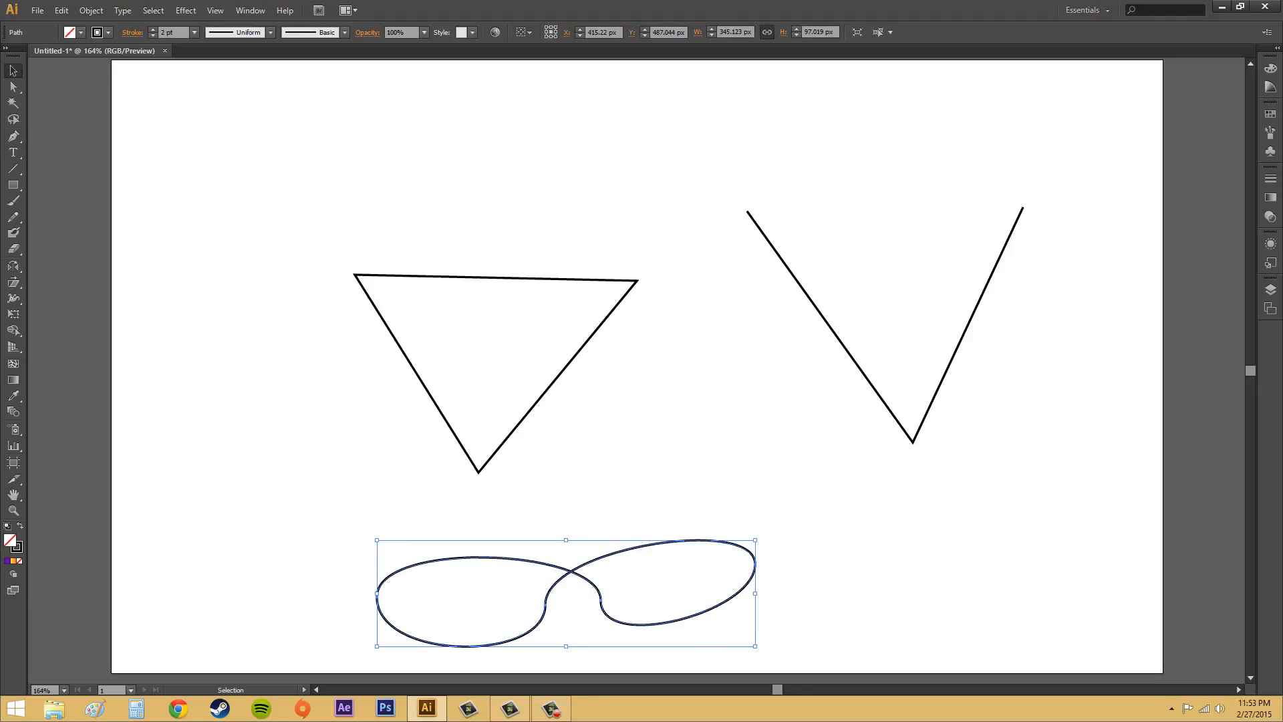
pyautogui.press('F10')
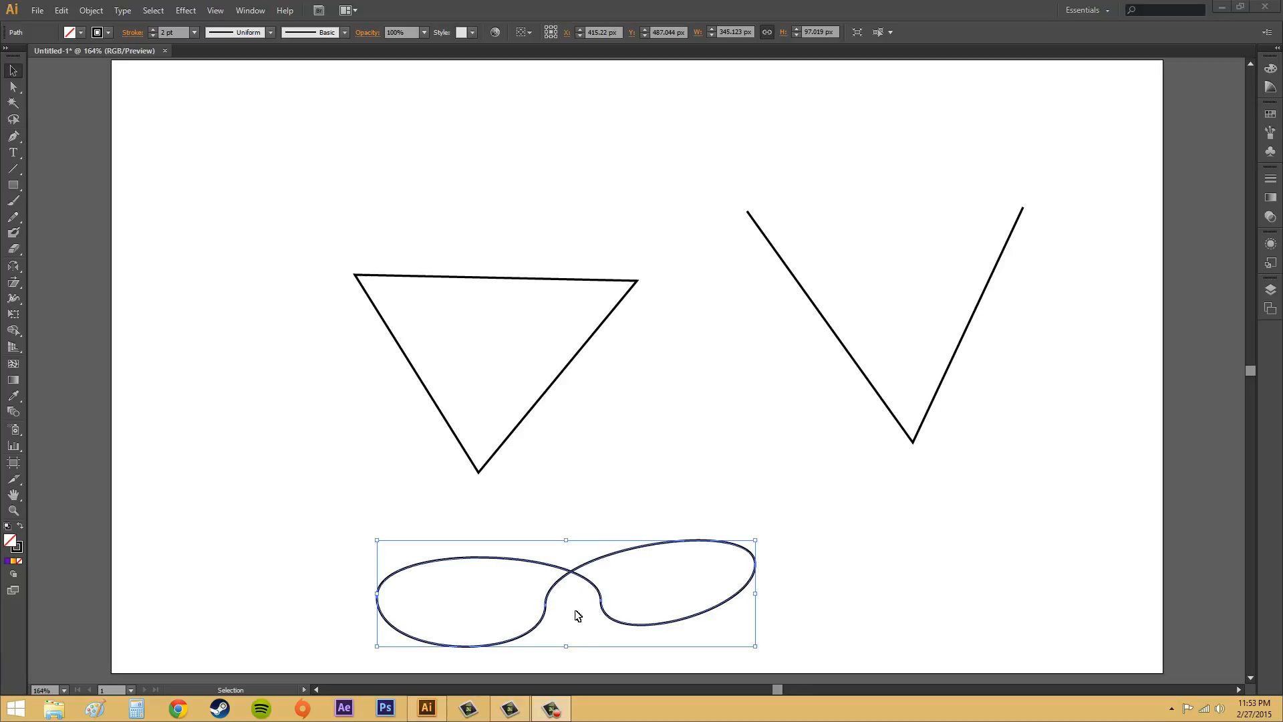
pyautogui.click(14, 87)
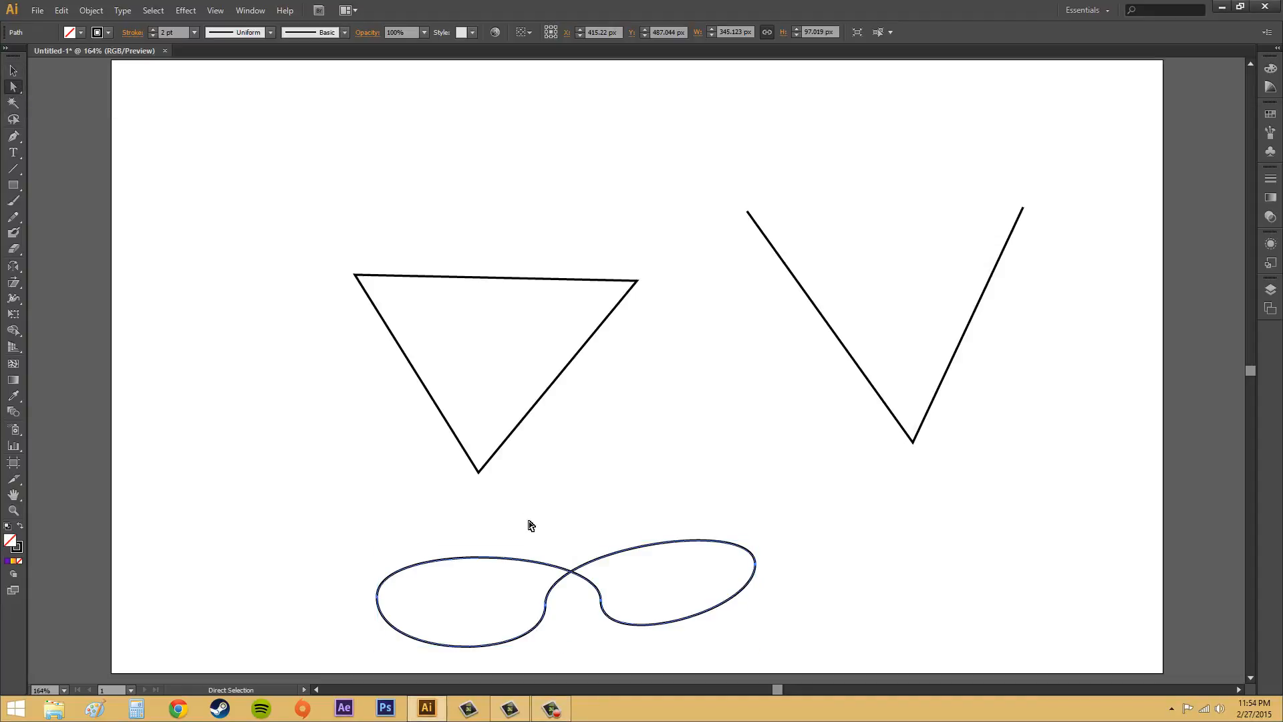
pyautogui.click(603, 603)
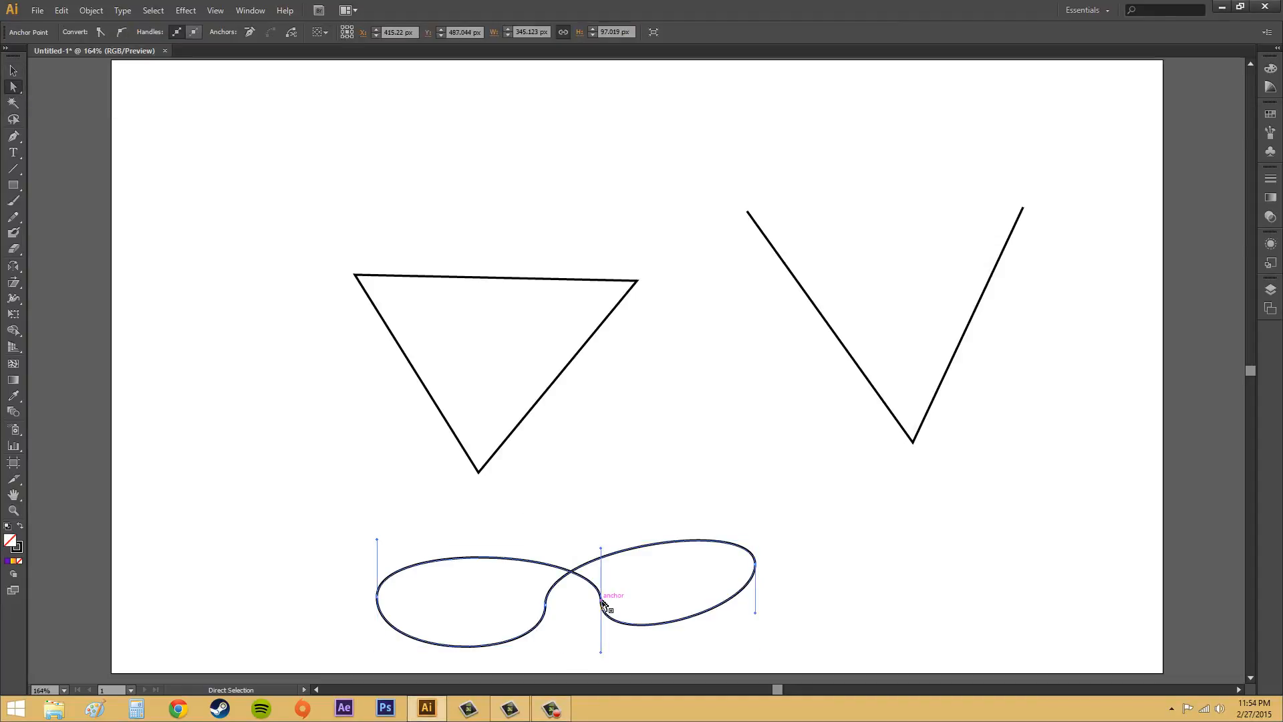
pyautogui.moveTo(600, 653); pyautogui.dragTo(636, 647)
pyautogui.click(545, 606)
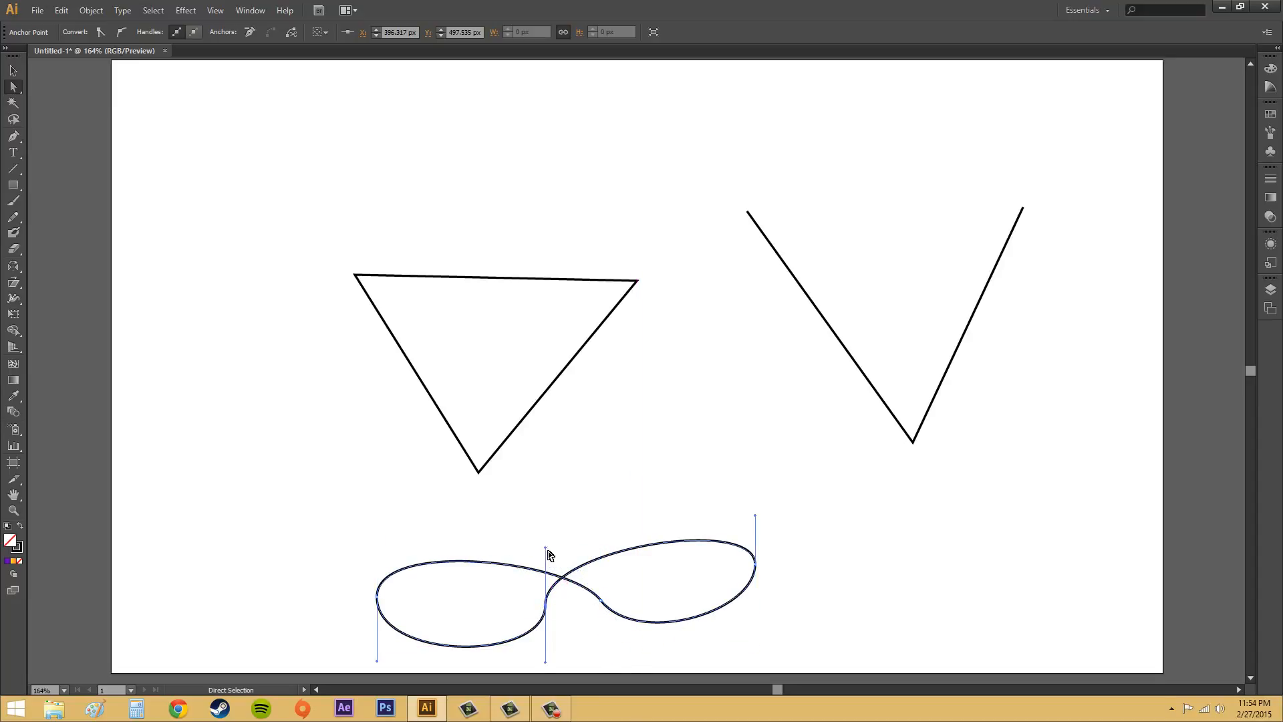
pyautogui.moveTo(546, 548); pyautogui.dragTo(583, 566)
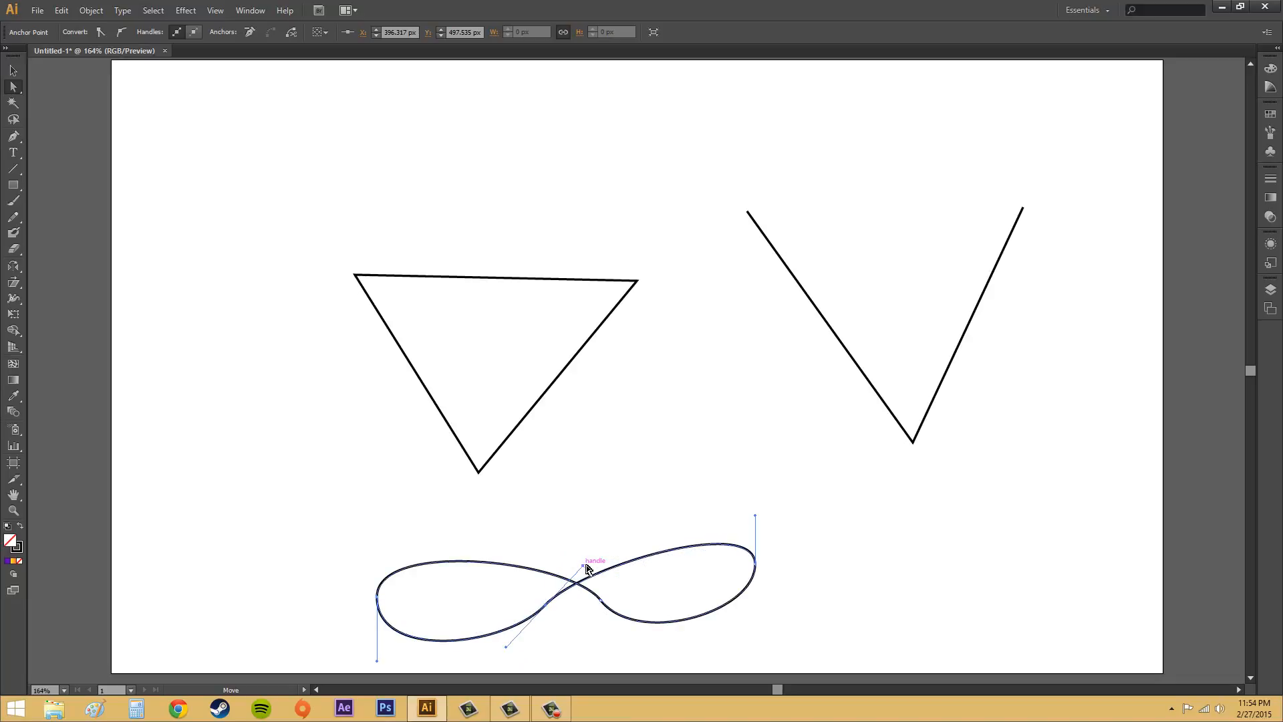
pyautogui.click(601, 602)
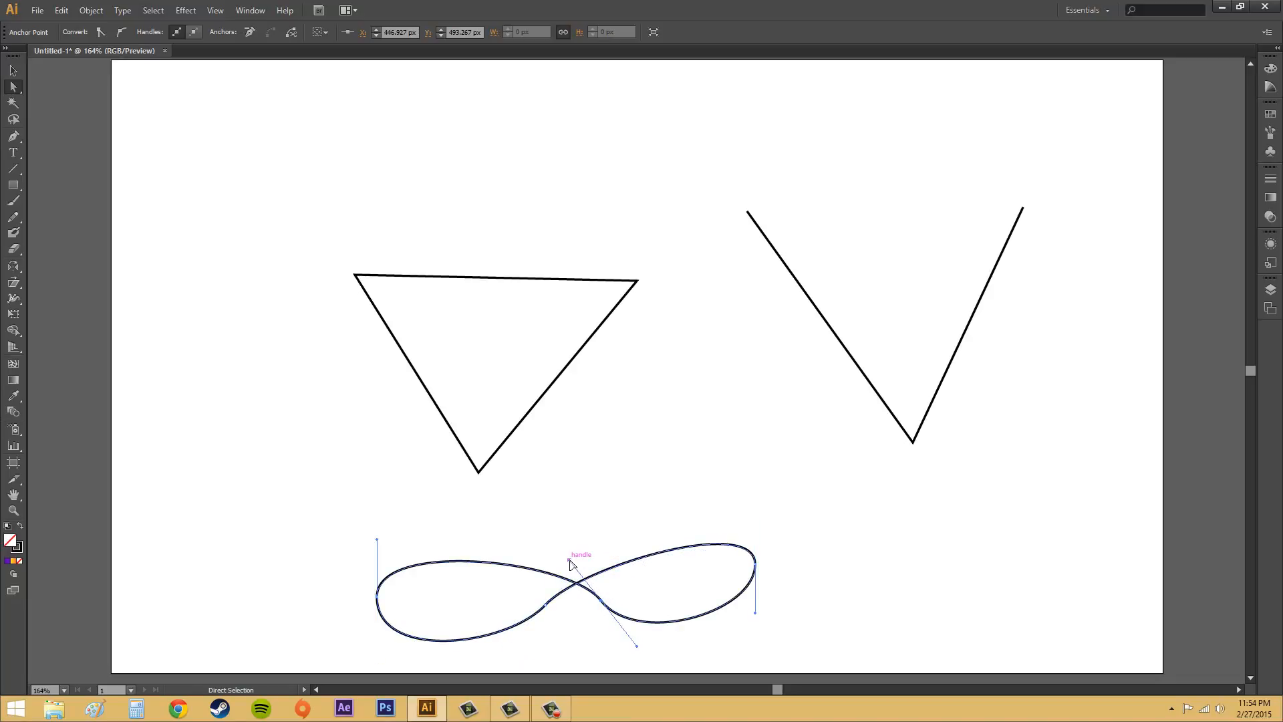
pyautogui.moveTo(569, 559); pyautogui.dragTo(564, 563)
# - Move the figure-eight's two inner anchor points together so they coincide at the crossing
pyautogui.moveTo(602, 603); pyautogui.dragTo(585, 615)
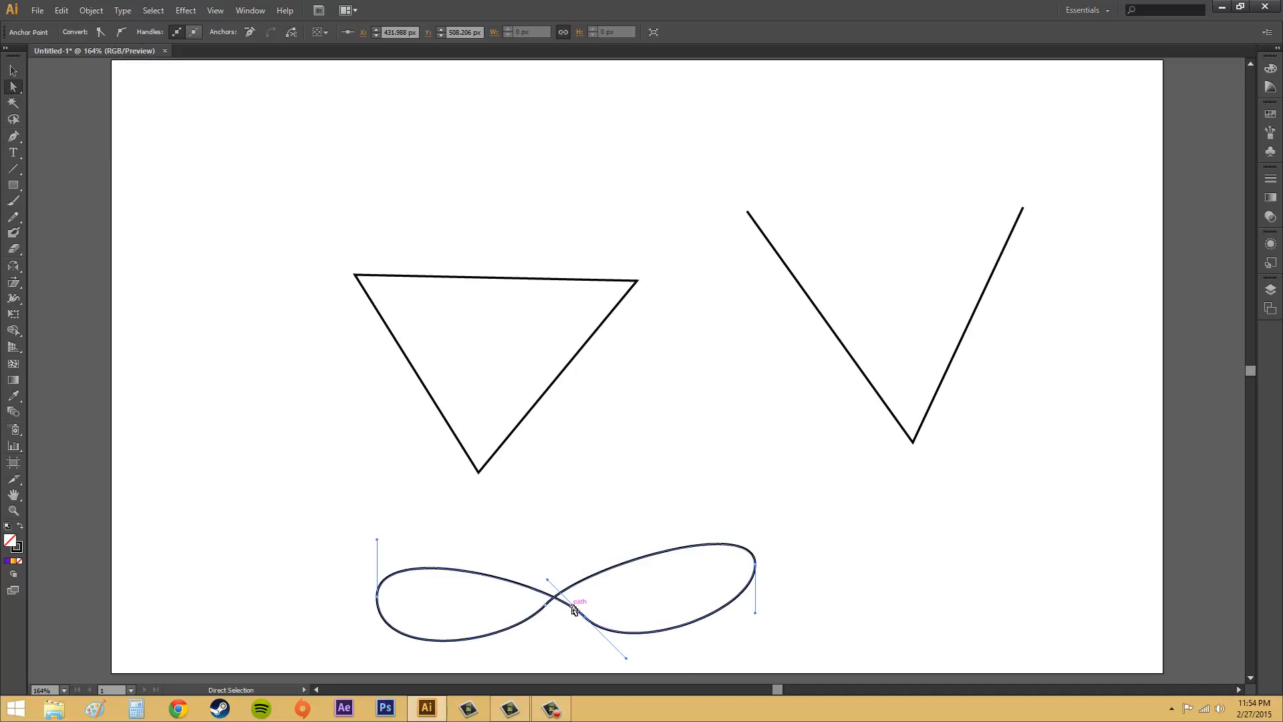
pyautogui.click(546, 608)
pyautogui.moveTo(546, 608); pyautogui.dragTo(595, 604)
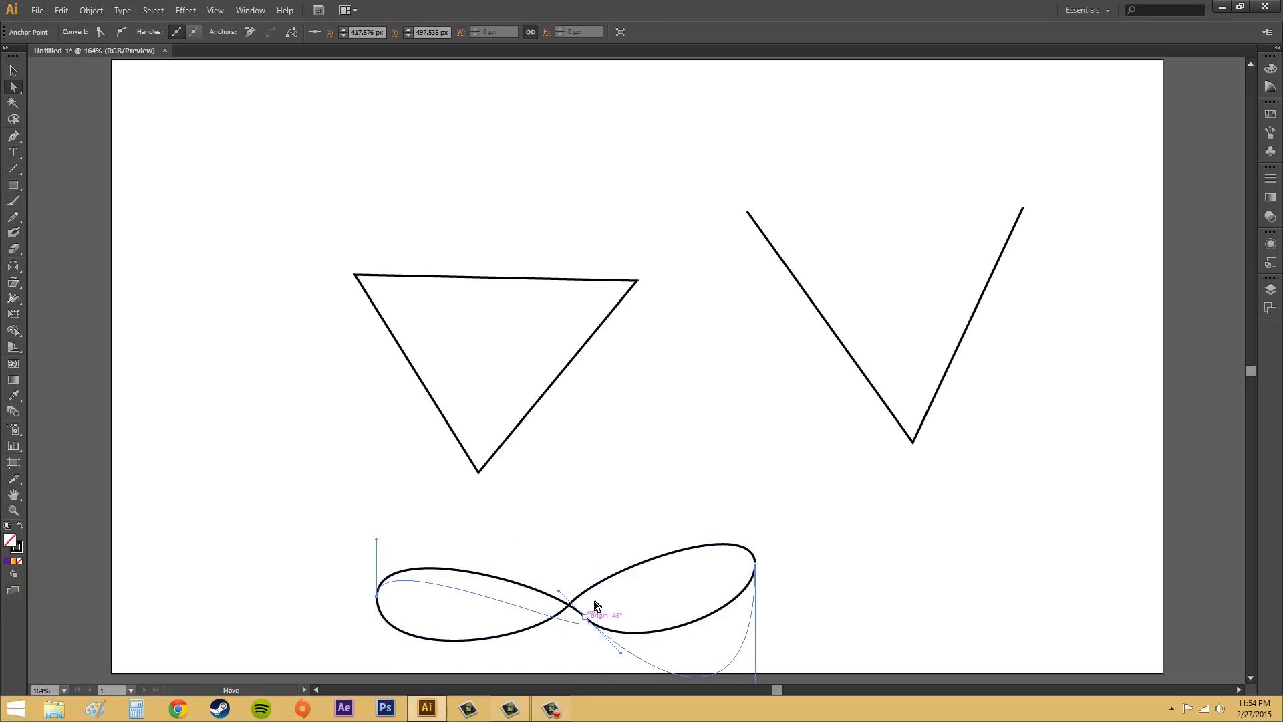
pyautogui.hotkey('ctrl', 'z')
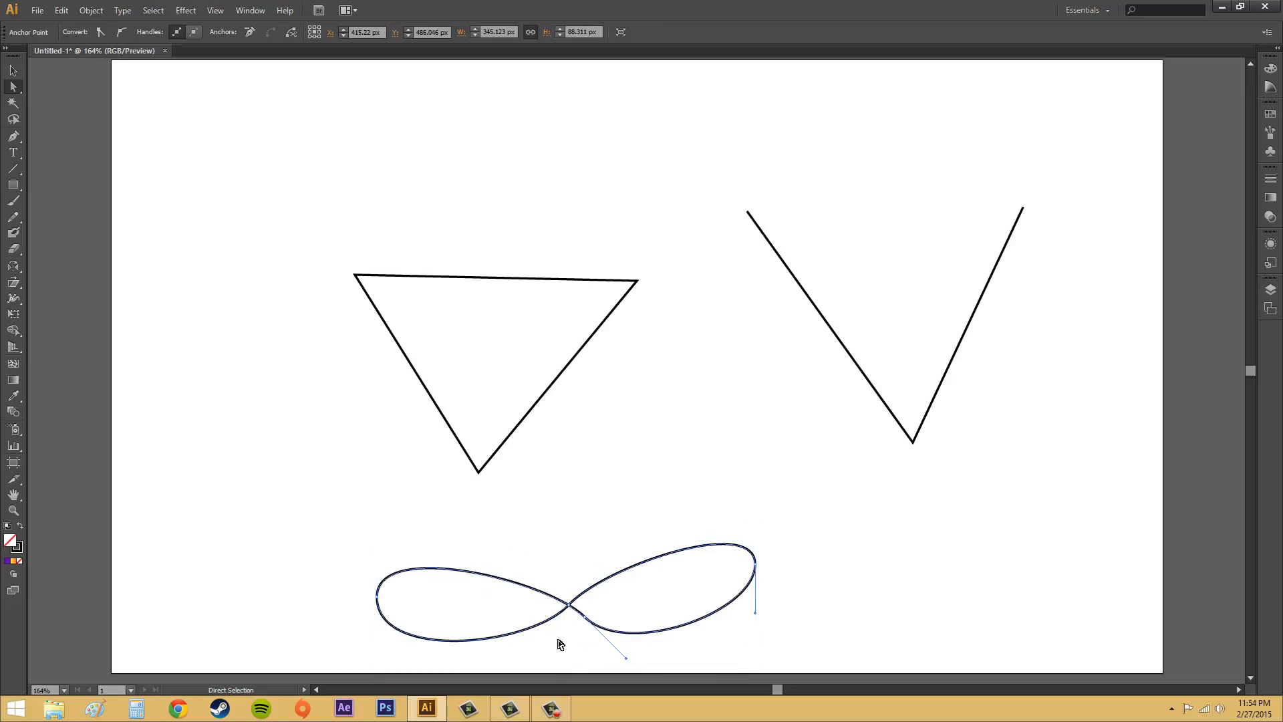
pyautogui.moveTo(585, 621); pyautogui.dragTo(568, 606)
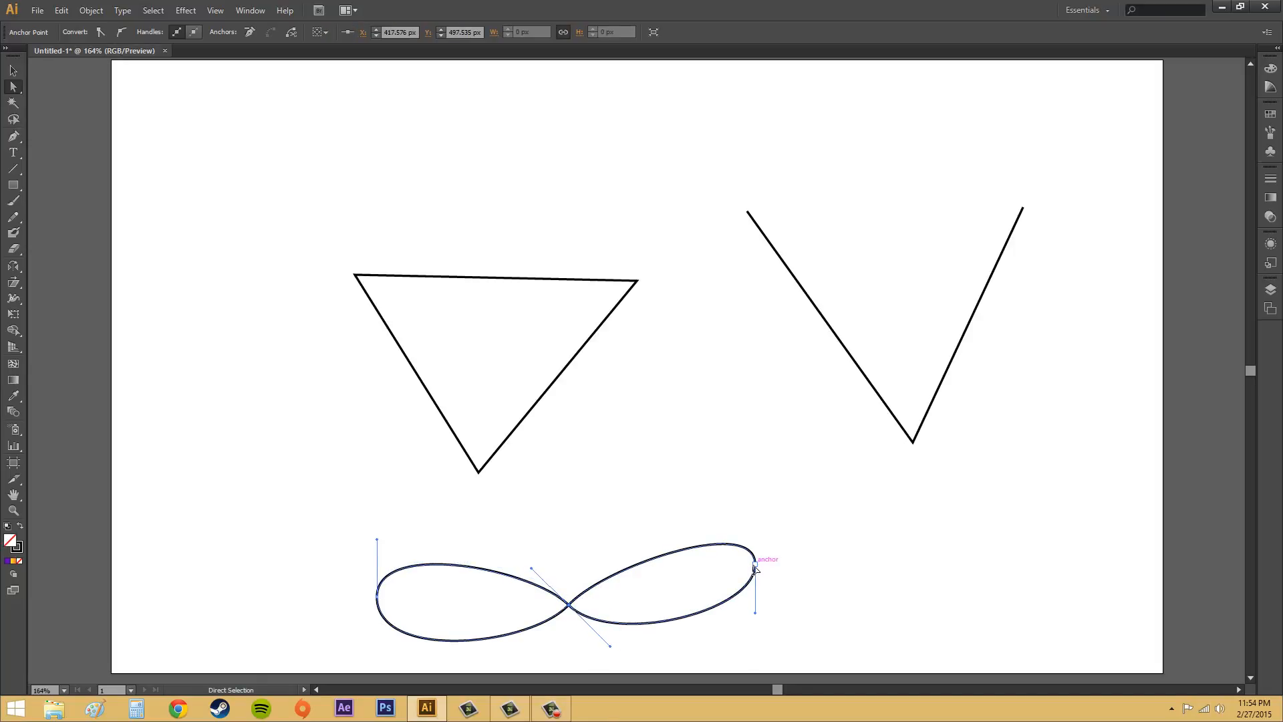
# - Even out the two loops by lowering the right end anchor, shortening the left end's handles and moving the left anchor inward
pyautogui.moveTo(754, 567); pyautogui.dragTo(751, 593)
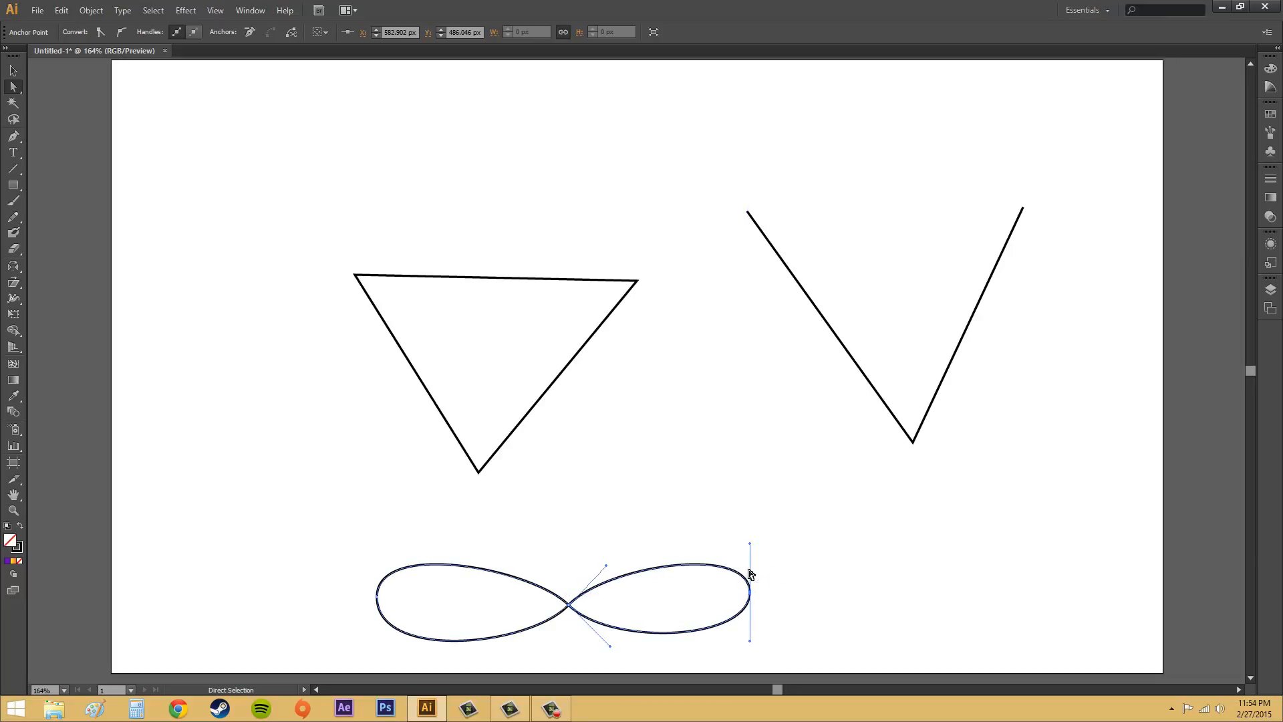
pyautogui.click(377, 600)
pyautogui.moveTo(376, 662); pyautogui.dragTo(377, 652)
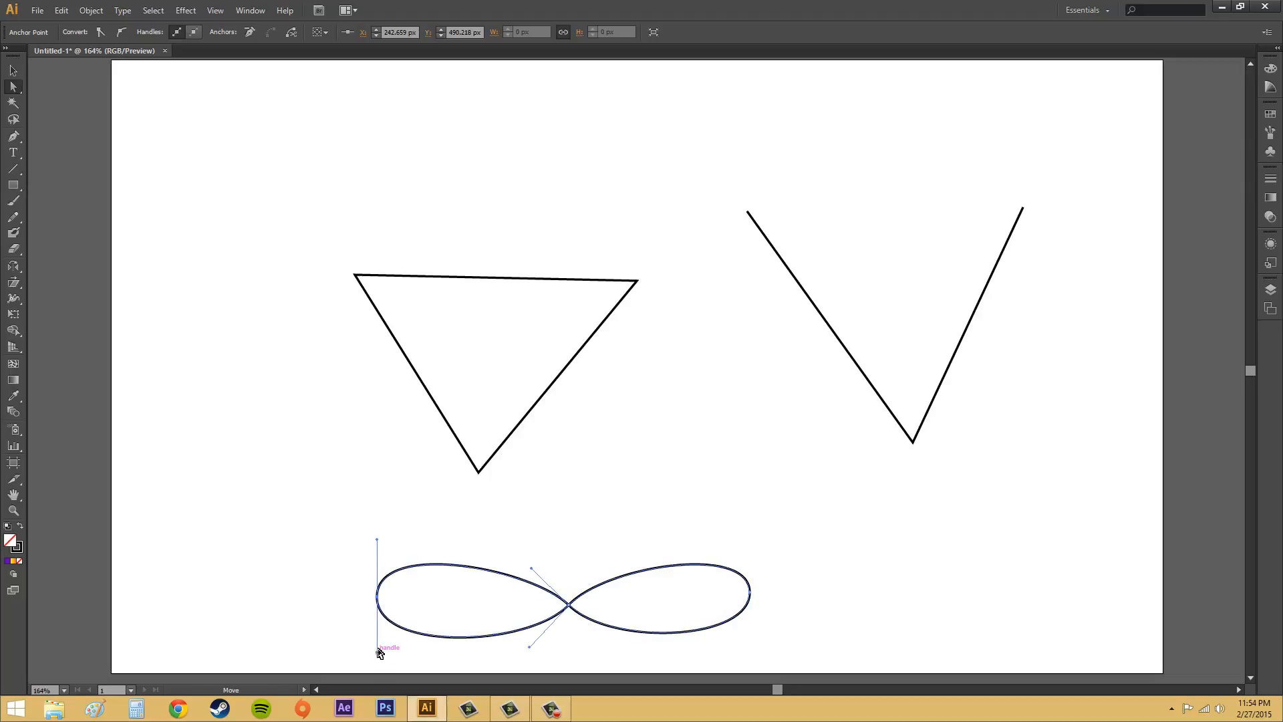
pyautogui.moveTo(377, 539); pyautogui.dragTo(377, 545)
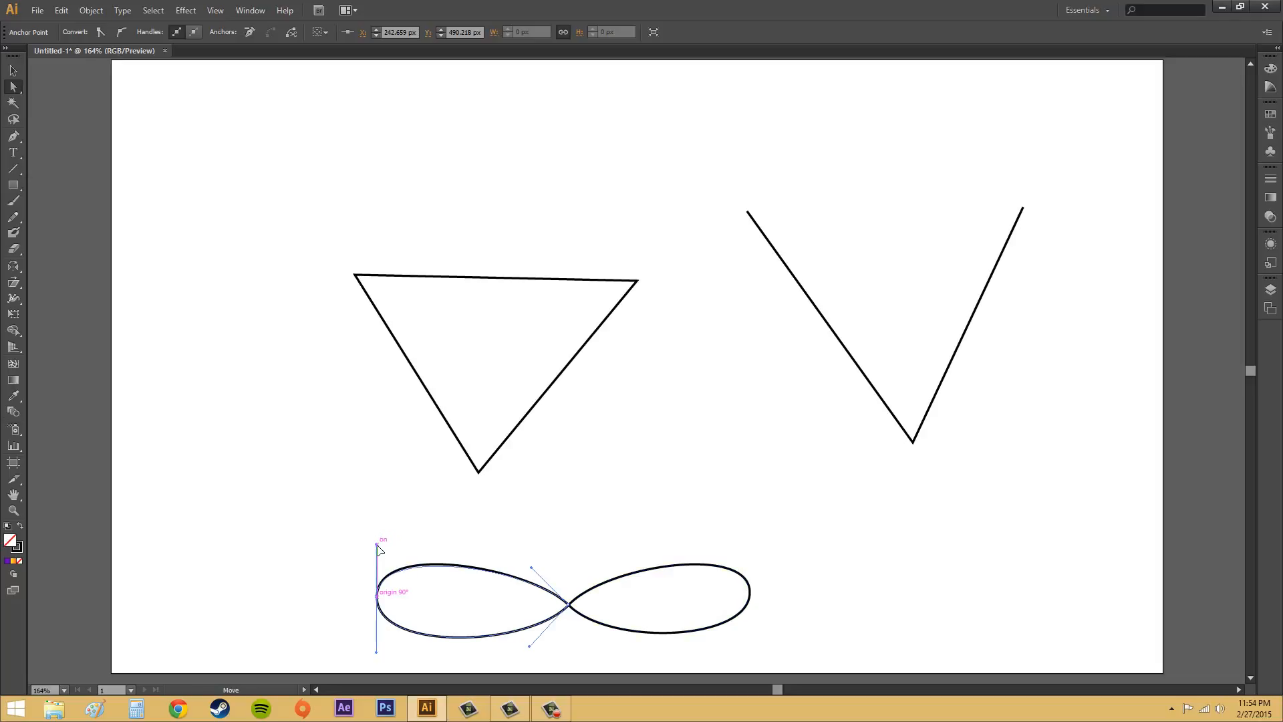
pyautogui.moveTo(378, 601); pyautogui.dragTo(418, 603)
pyautogui.click(875, 585)
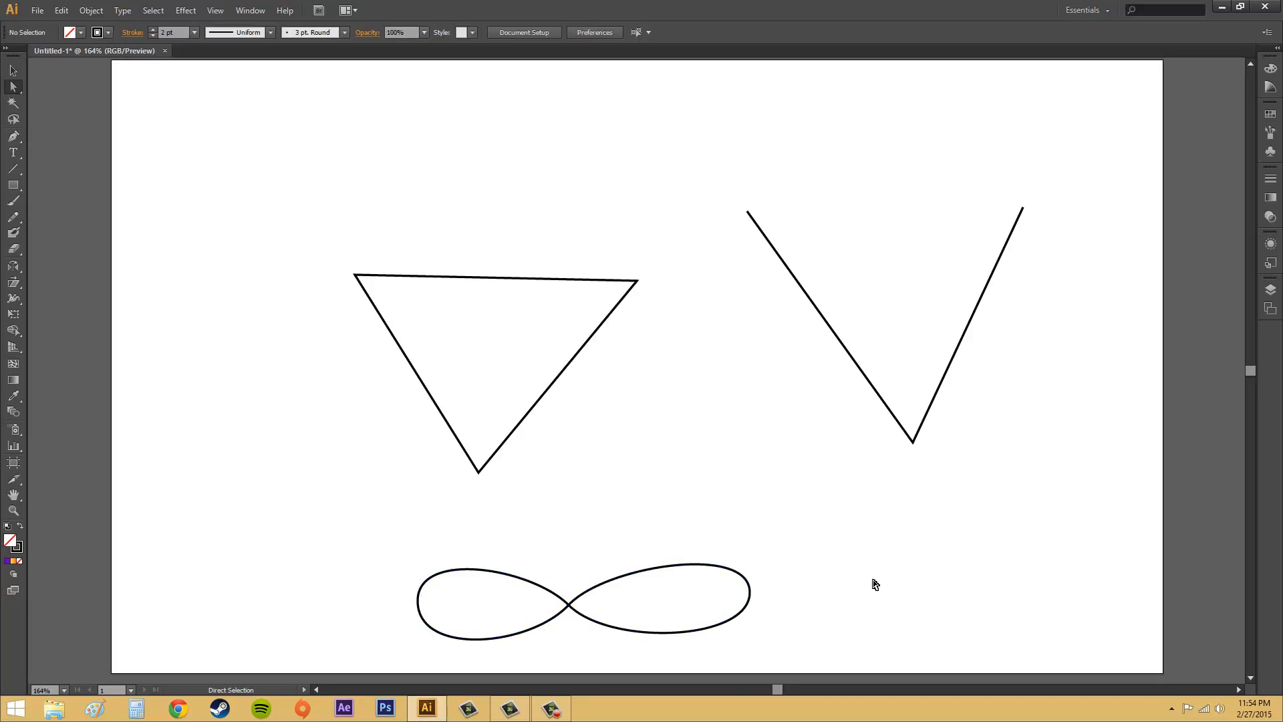
# - Add an anchor point near the middle of the triangle's top edge with the Add Anchor Point tool
pyautogui.click(658, 568)
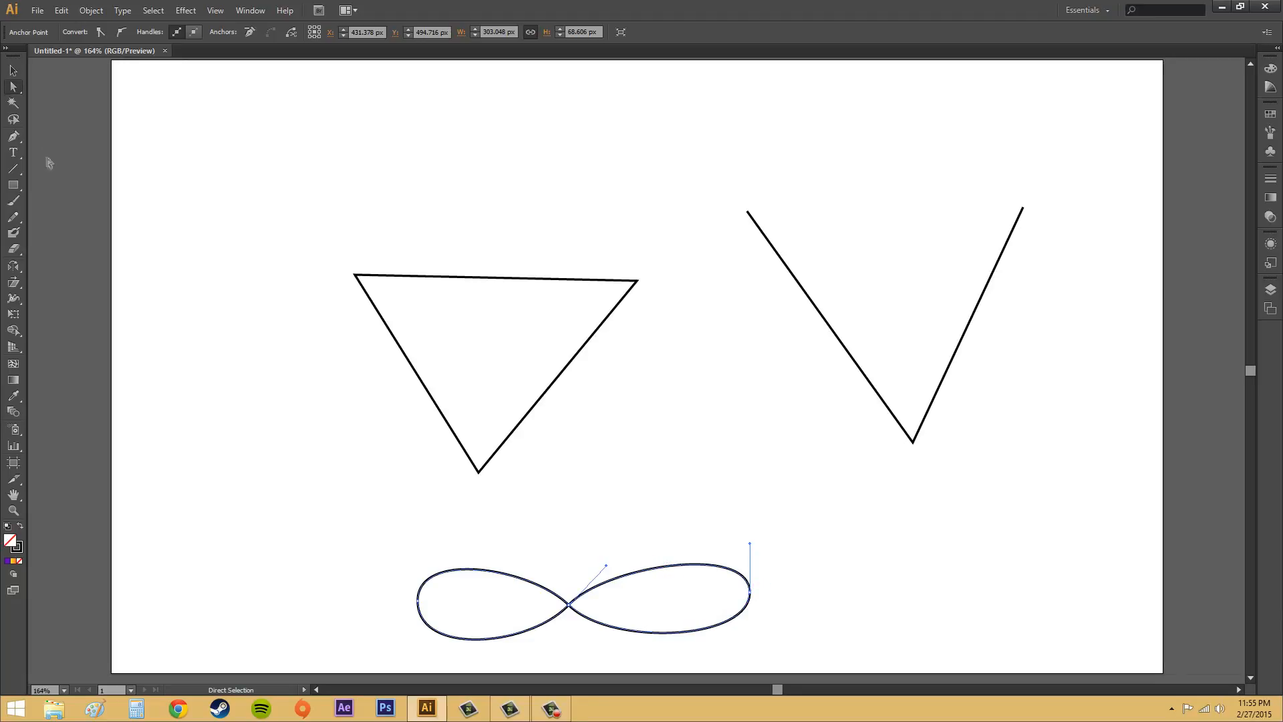
pyautogui.click(14, 136)
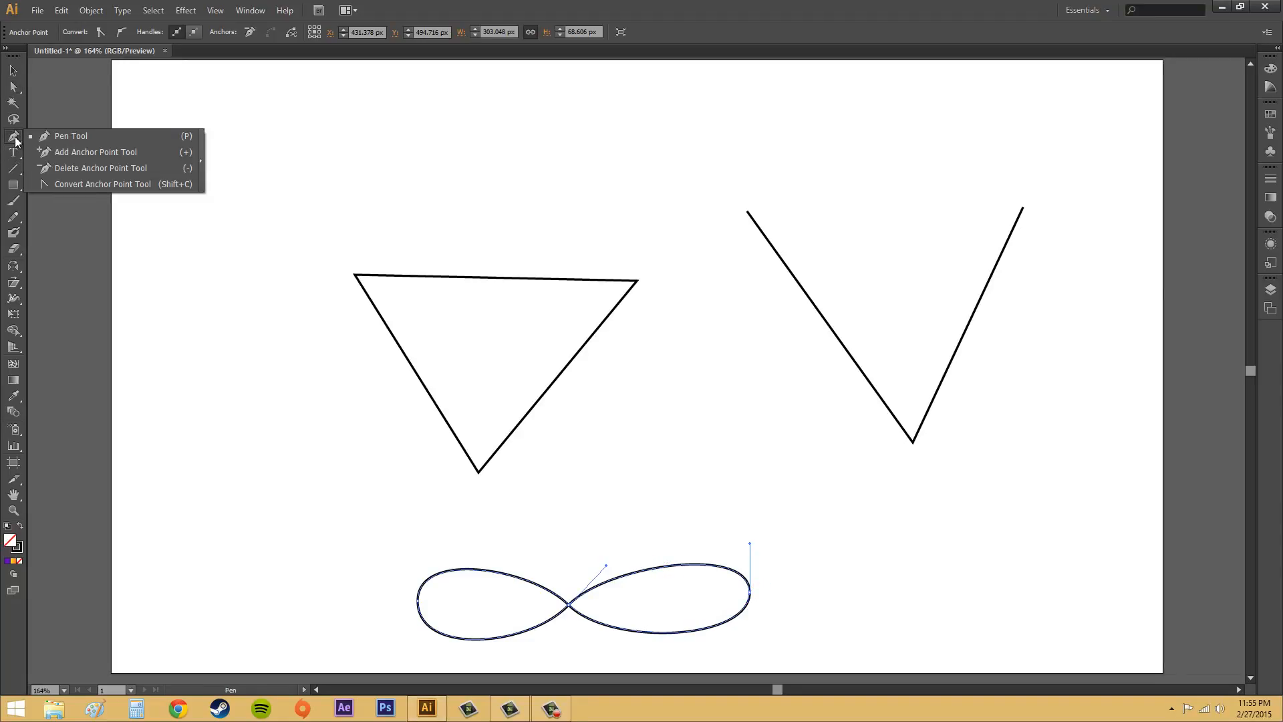
pyautogui.click(94, 153)
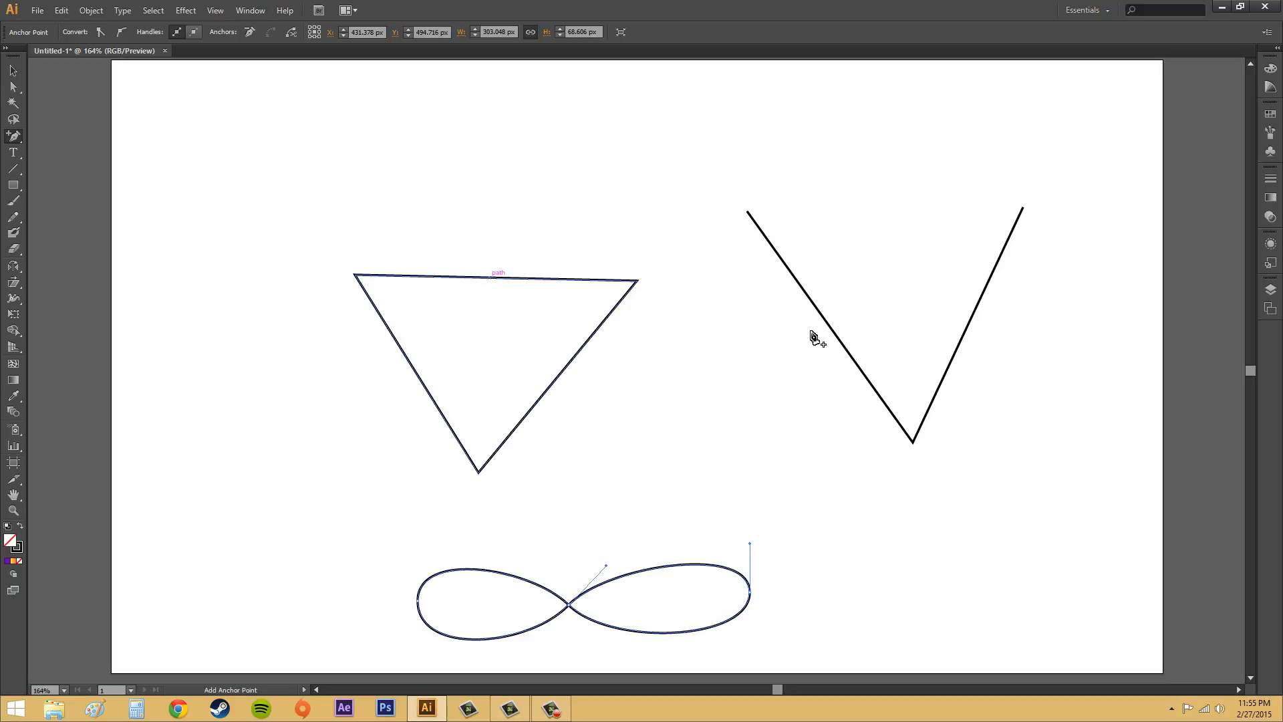
pyautogui.click(489, 277)
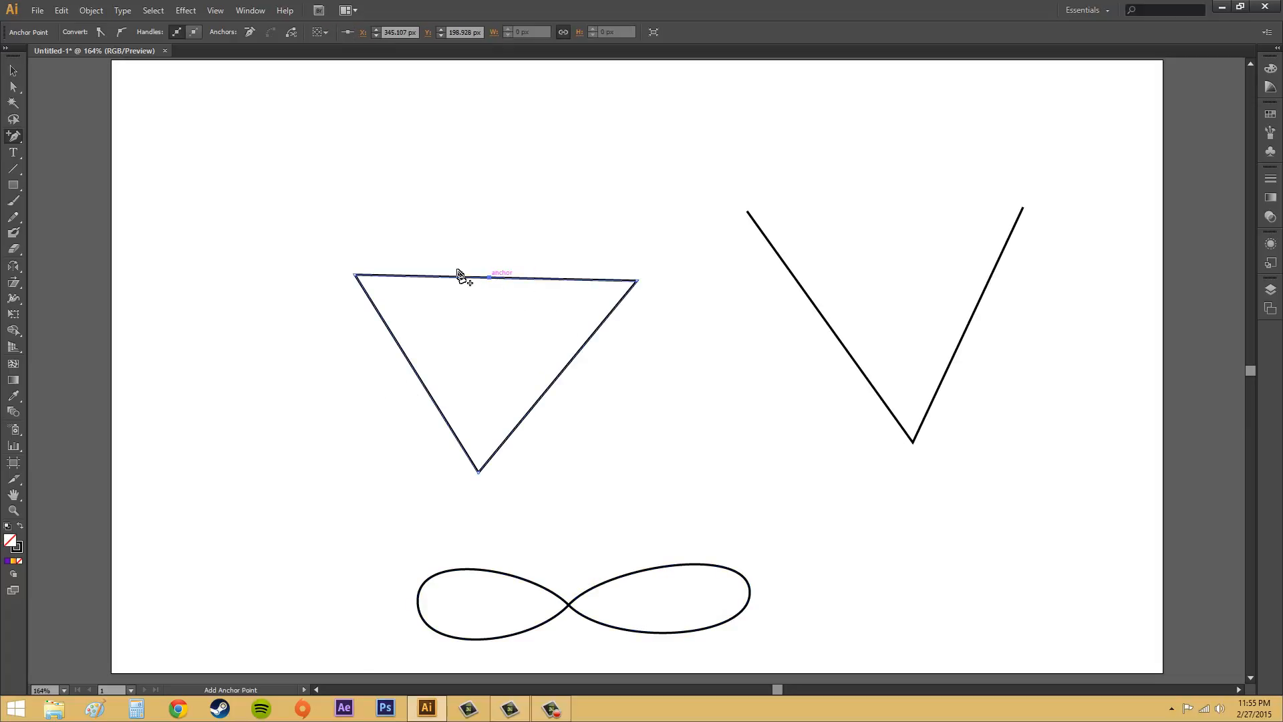
# - Move the top edge's middle anchor point straight up with the Direct Selection tool to form a diamond, leaving it deselected
pyautogui.click(14, 87)
pyautogui.click(490, 279)
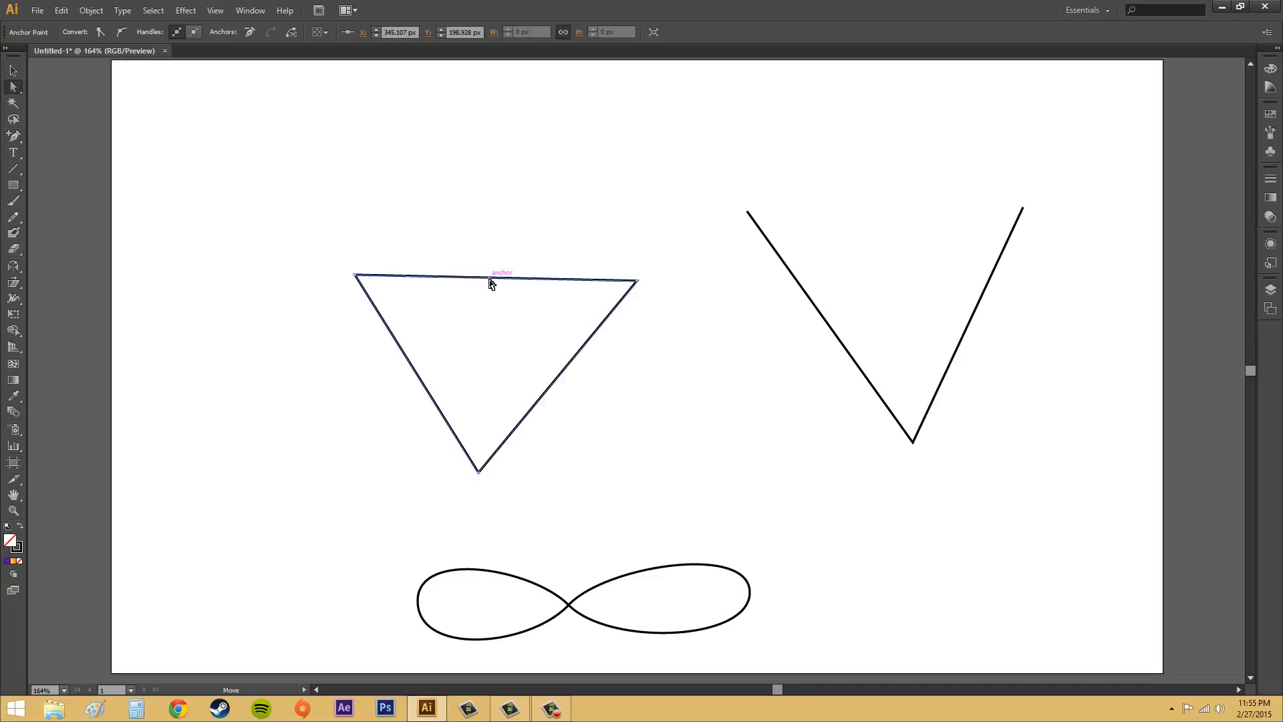
pyautogui.moveTo(490, 277); pyautogui.dragTo(498, 132)
pyautogui.click(693, 367)
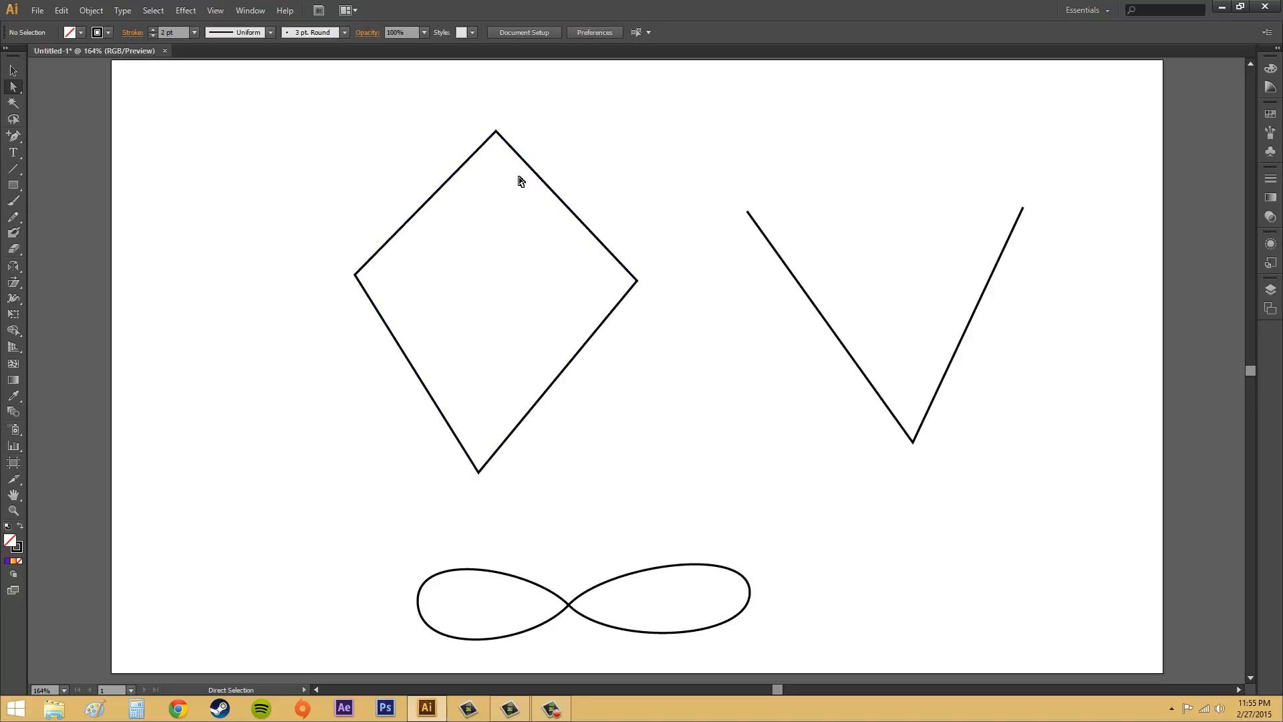
# - Delete the diamond's top anchor point with the Delete Anchor Point tool, and try the tool on the resulting straight top edge
pyautogui.click(497, 132)
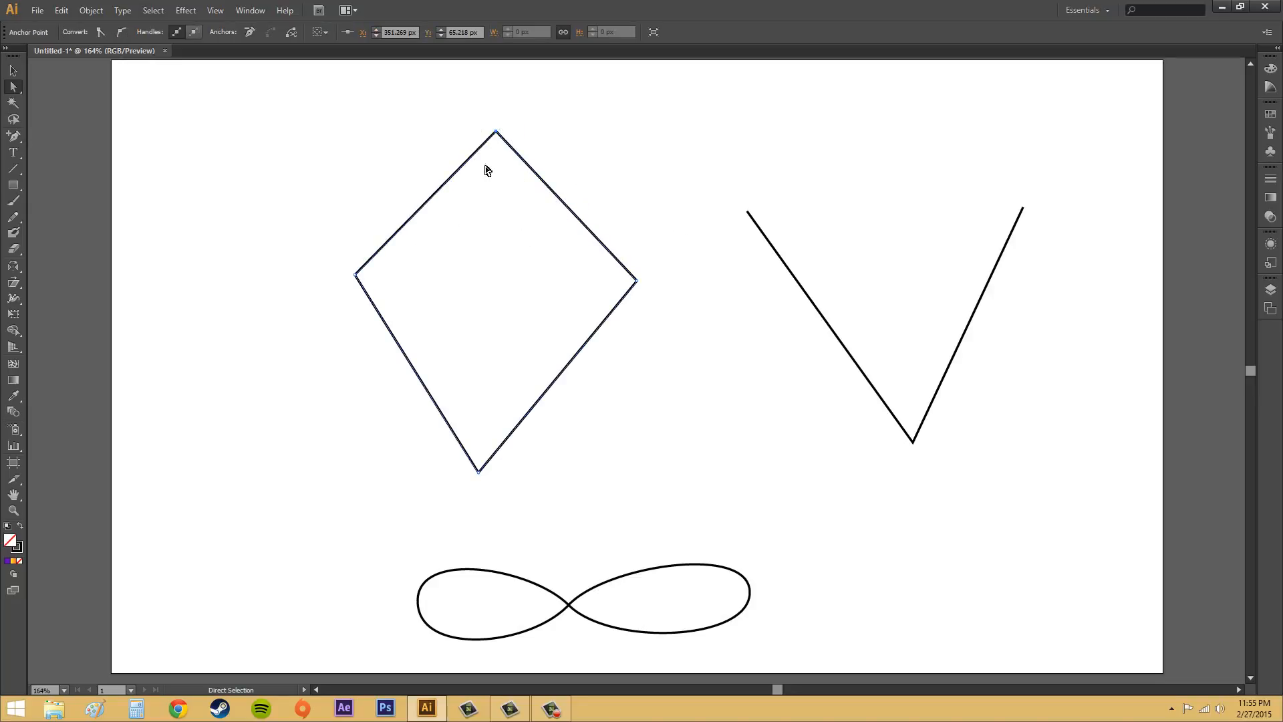
pyautogui.moveTo(13, 136); pyautogui.dragTo(70, 177)
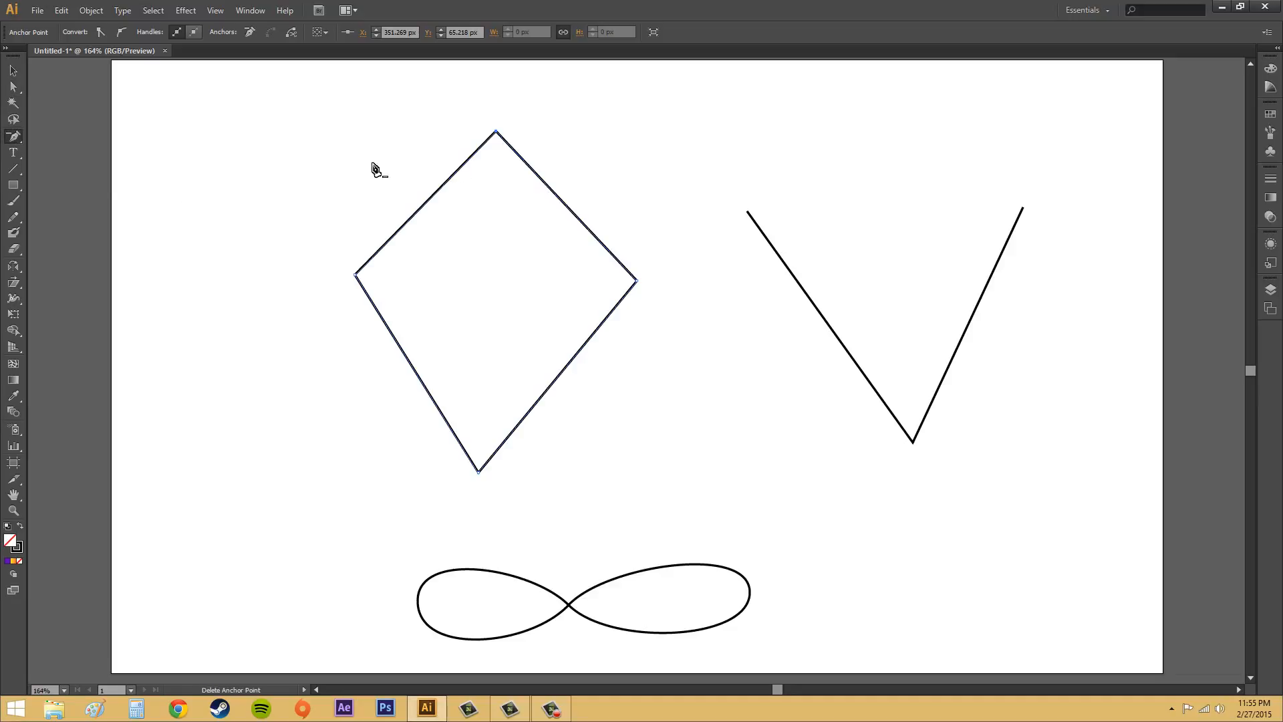
pyautogui.click(496, 131)
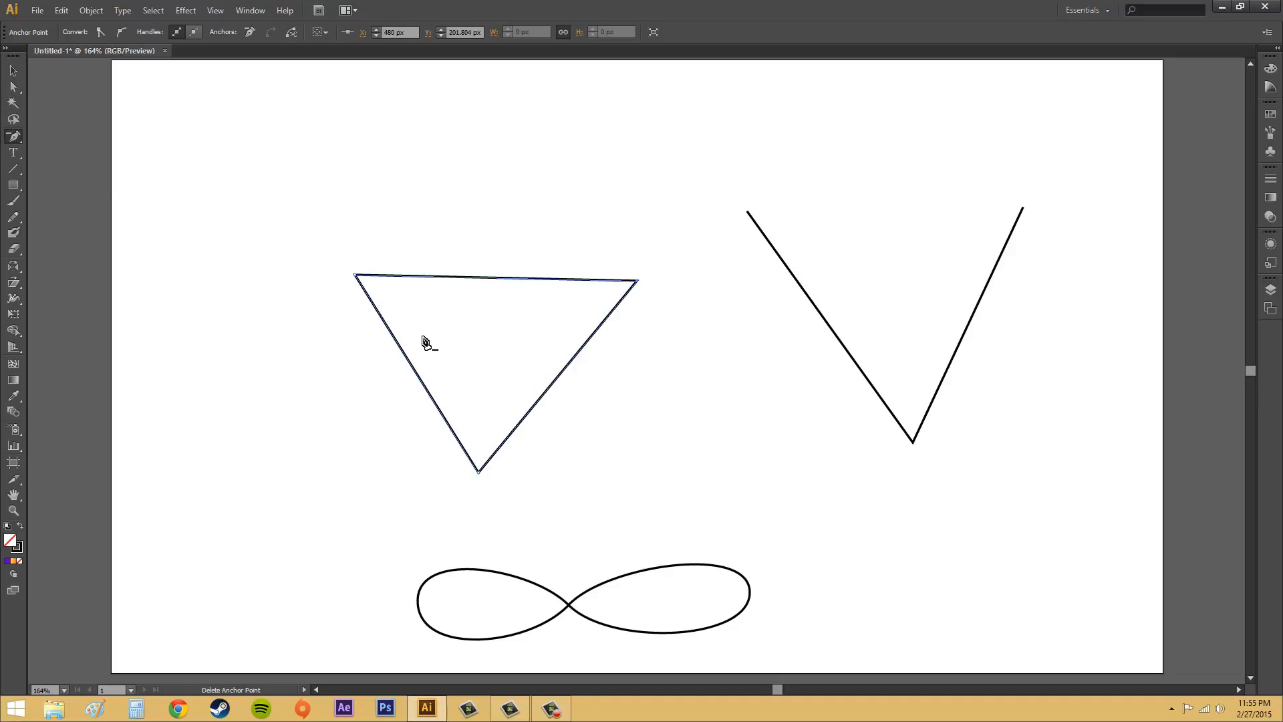
pyautogui.click(498, 277)
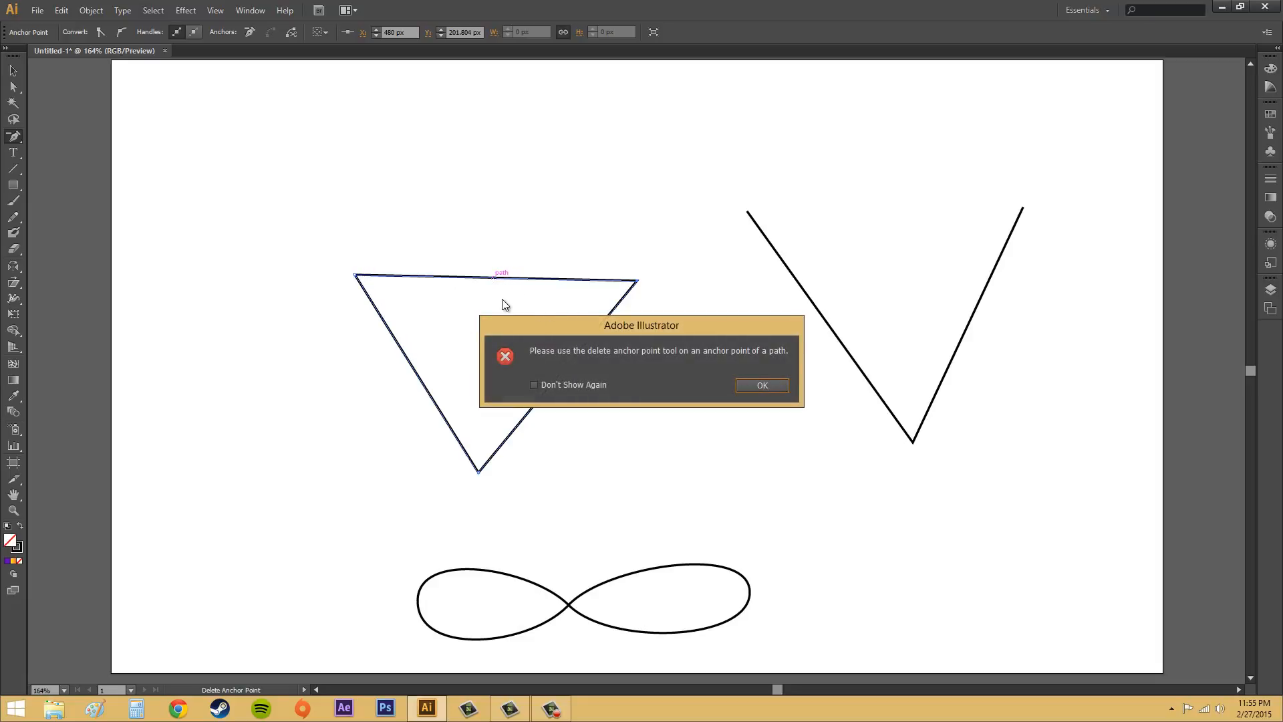
pyautogui.click(762, 385)
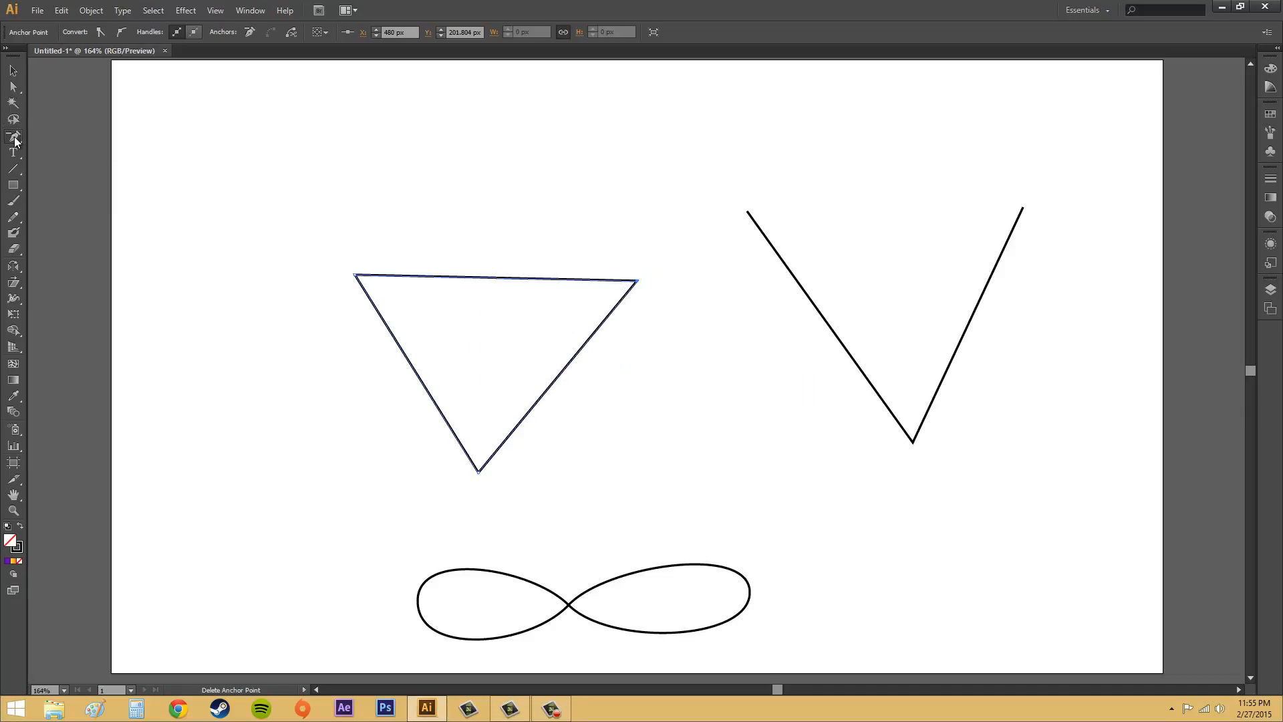
# - Try adding an anchor point to the middle of the triangle's top edge with the Pen tool, and undo it
pyautogui.click(15, 138)
pyautogui.click(86, 138)
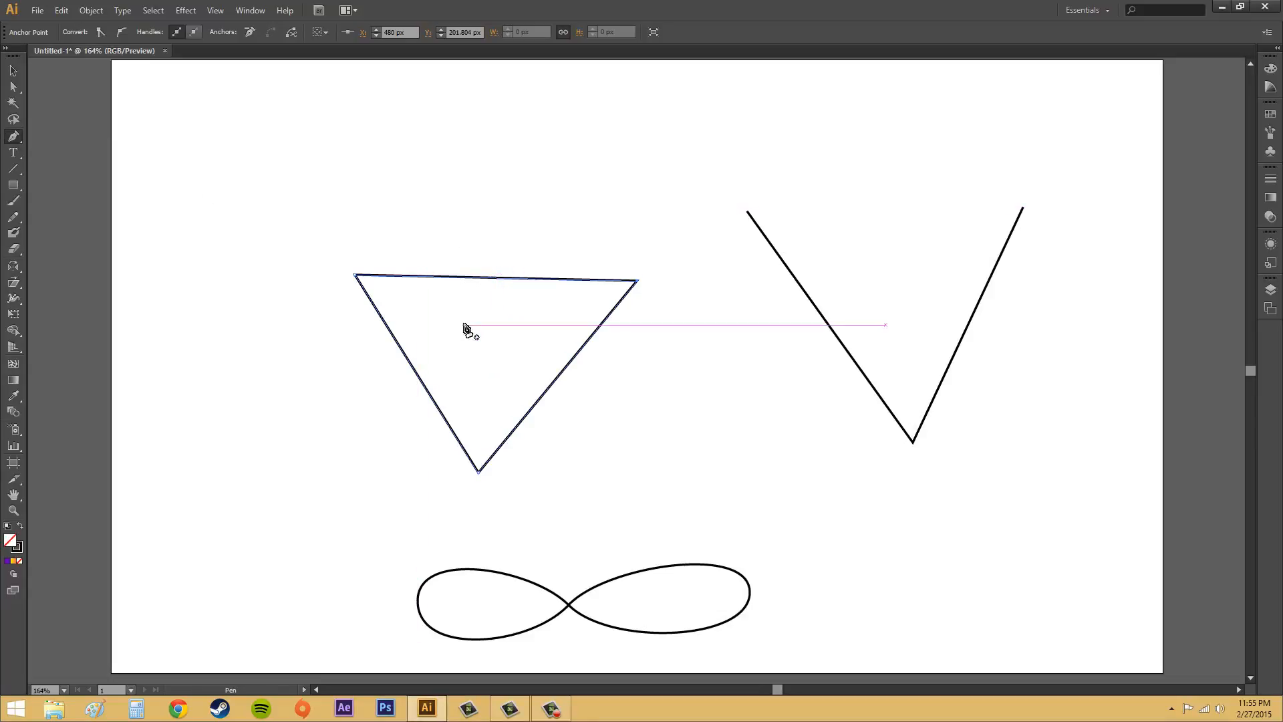
pyautogui.click(496, 278)
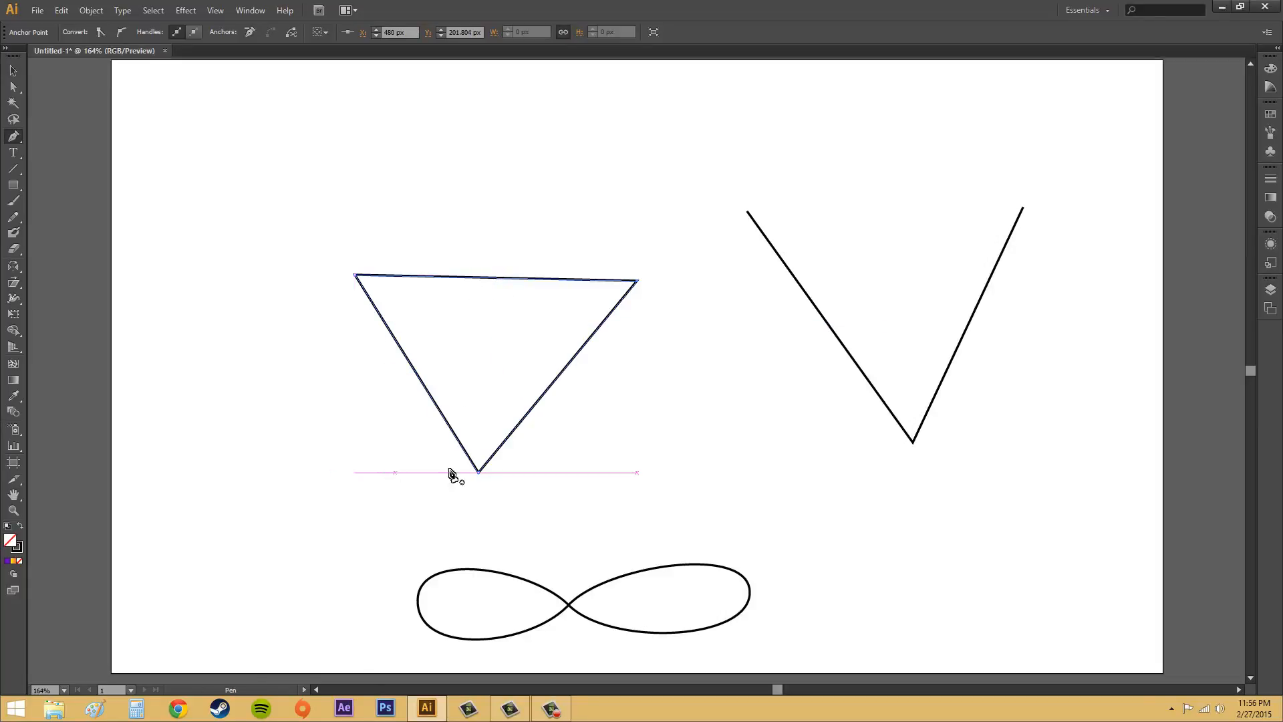
pyautogui.click(490, 277)
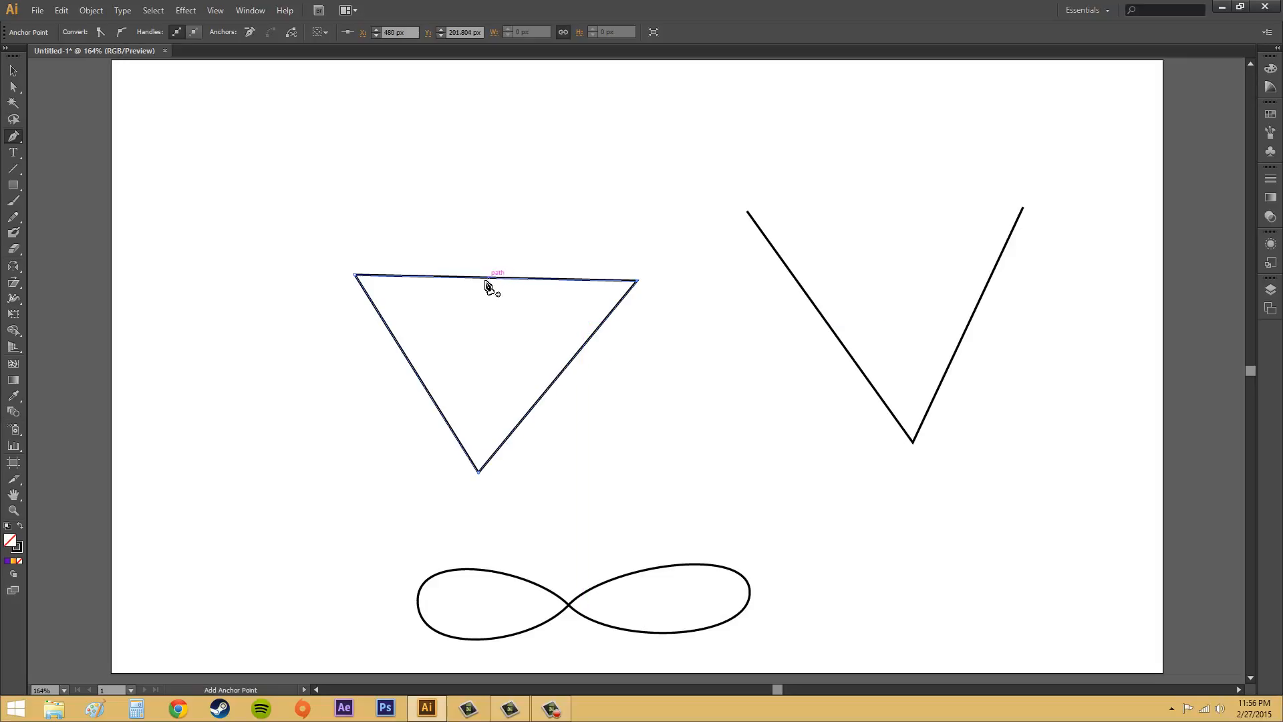
pyautogui.hotkey('ctrl', 'z')
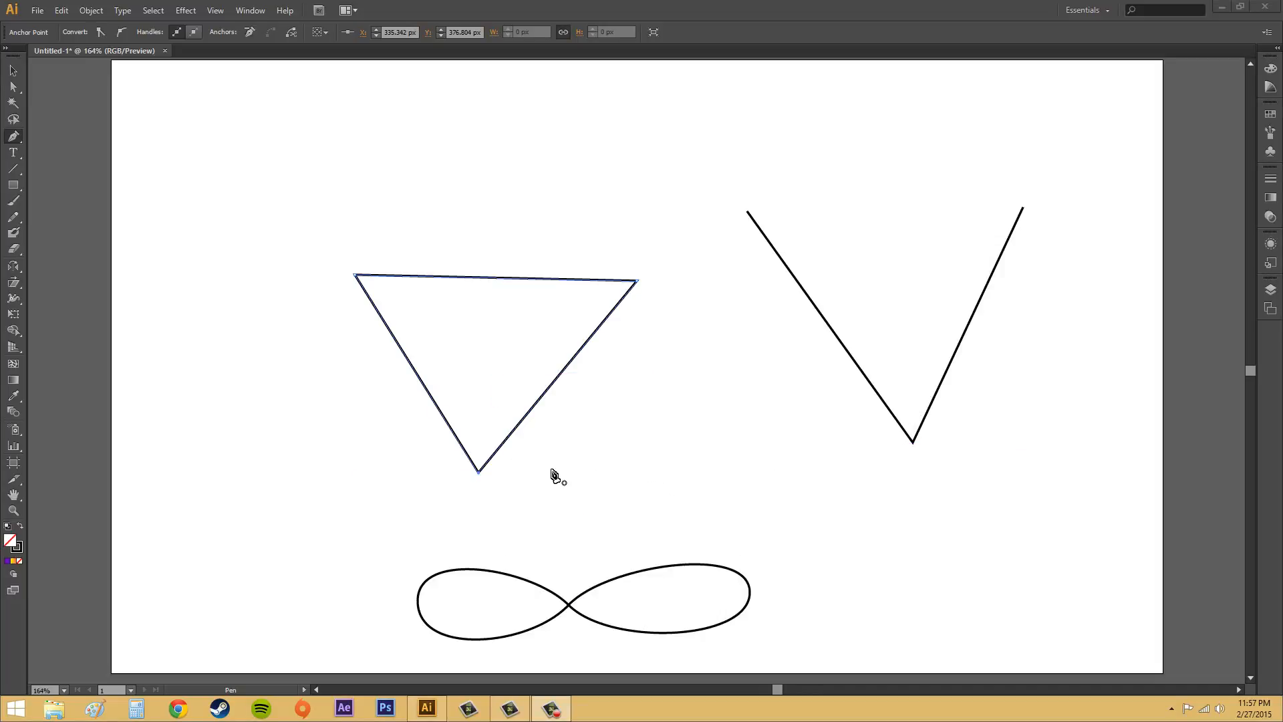
# - Convert the triangle's bottom corner to a smooth point with horizontal handles using the Convert Anchor Point tool, and turn it back into a corner
pyautogui.click(15, 136)
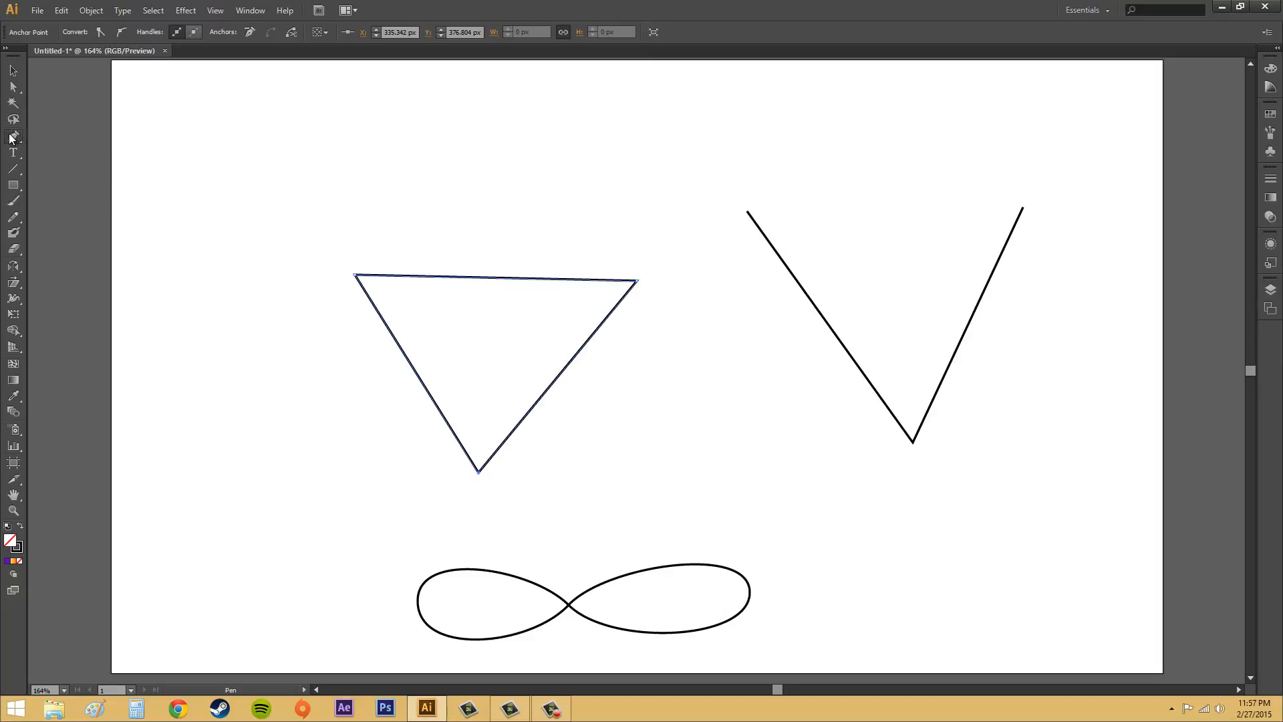
pyautogui.moveTo(15, 136); pyautogui.dragTo(53, 141)
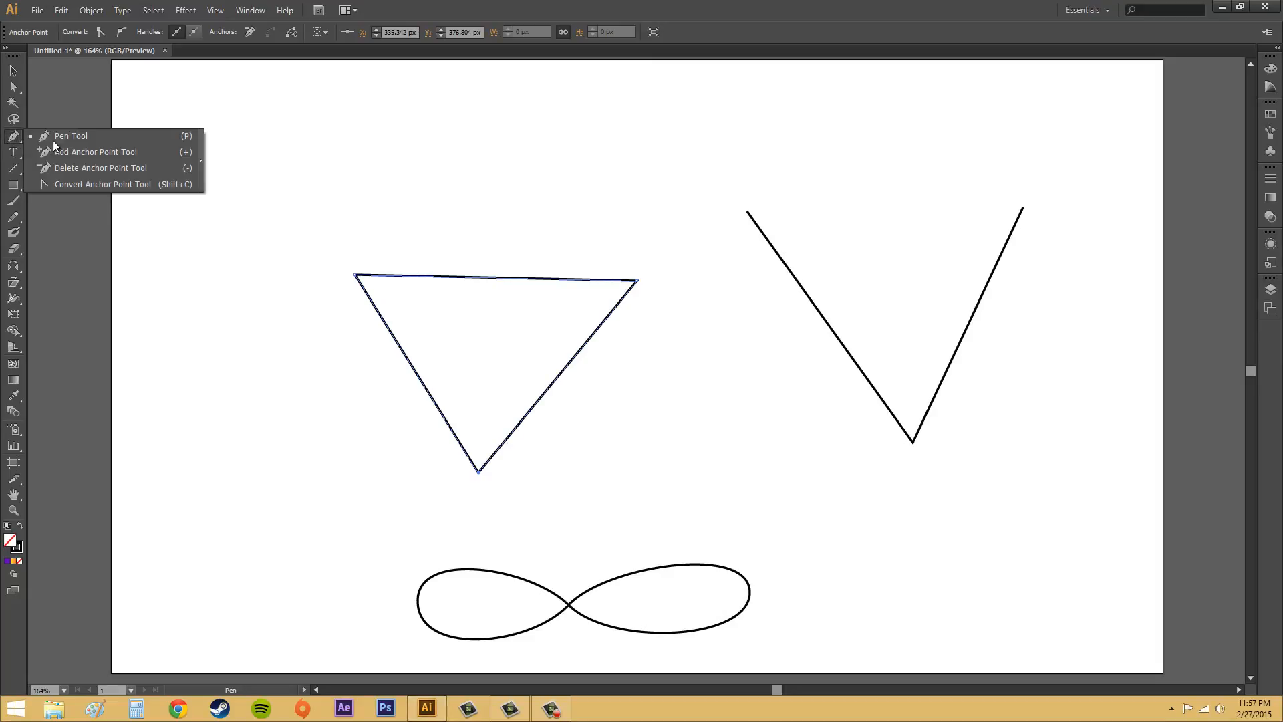
pyautogui.click(98, 186)
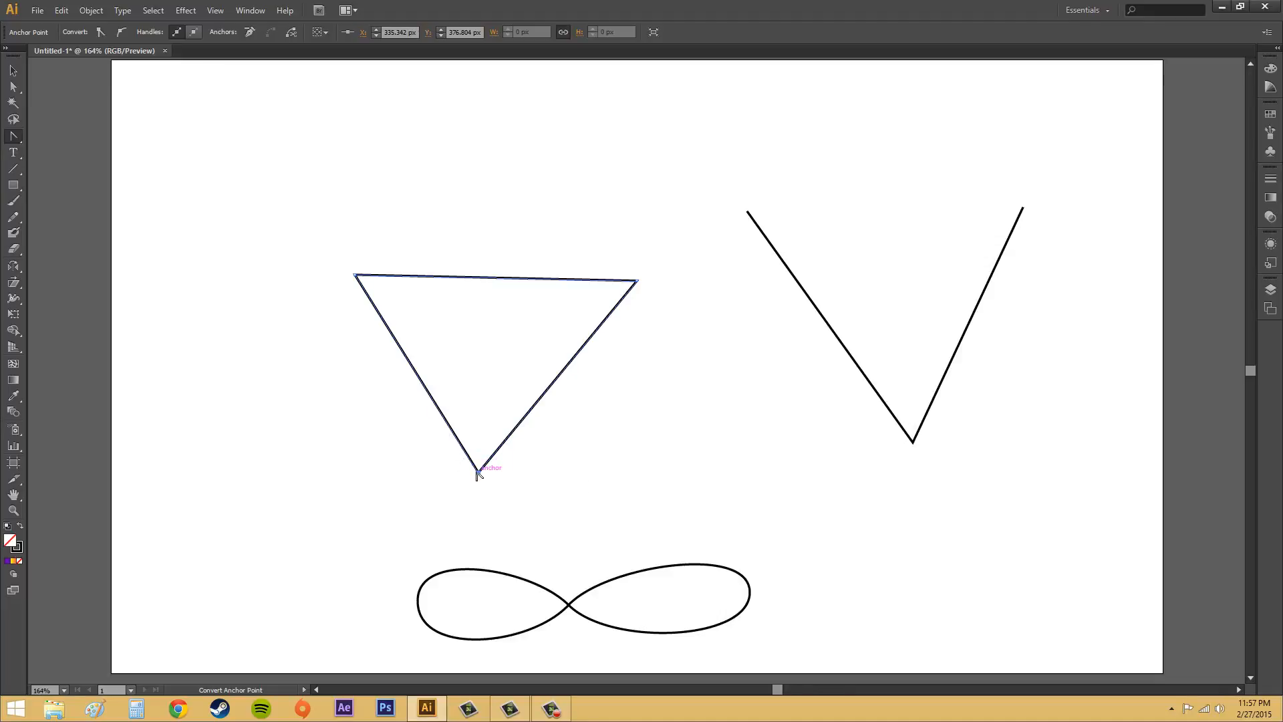
pyautogui.moveTo(479, 473); pyautogui.dragTo(424, 474)
pyautogui.moveTo(422, 477); pyautogui.dragTo(421, 477)
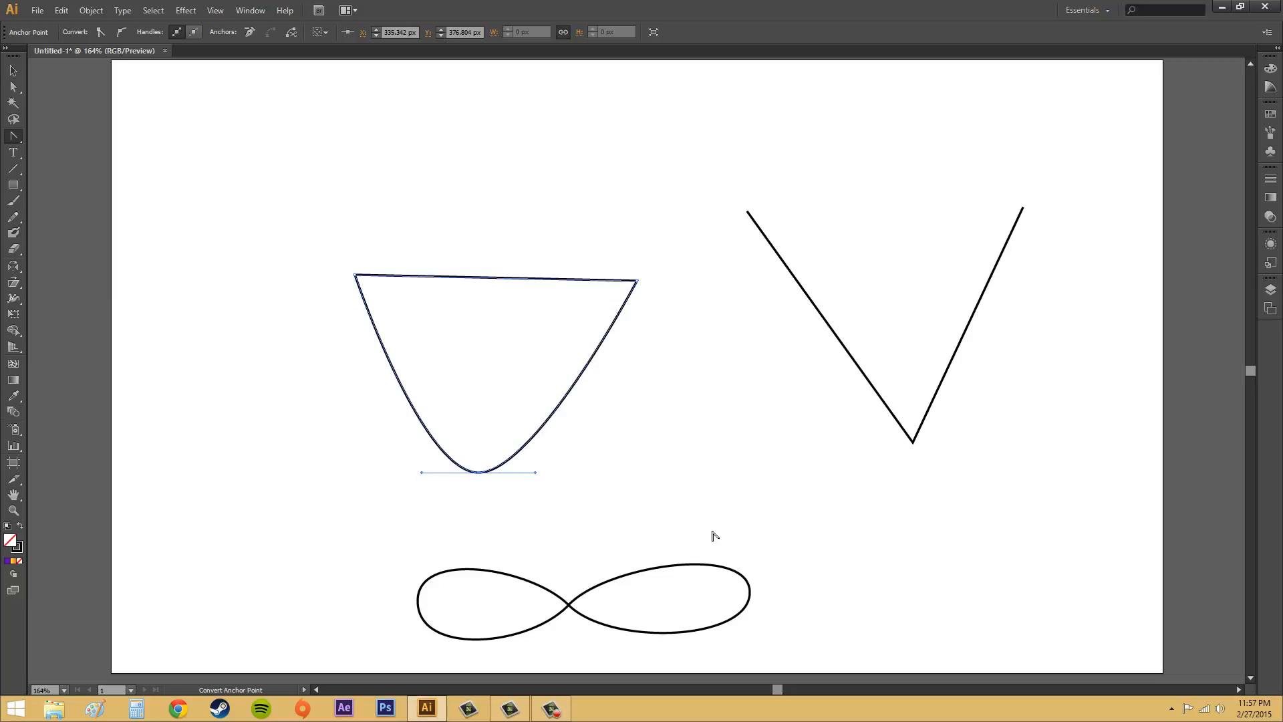
pyautogui.click(479, 472)
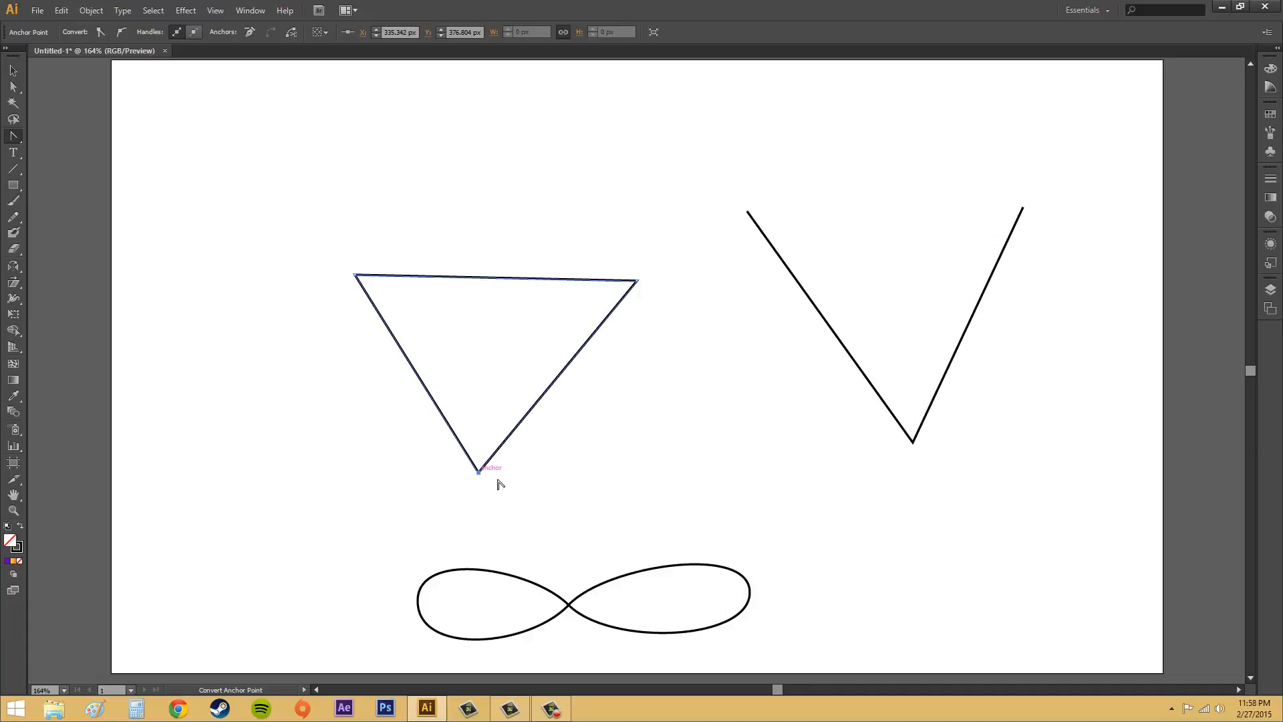
# - Convert the figure-eight's two outer end anchors to sharp corner points with the Convert Anchor Point tool, leaving the shape deselected
pyautogui.click(644, 571)
pyautogui.click(762, 386)
pyautogui.click(750, 594)
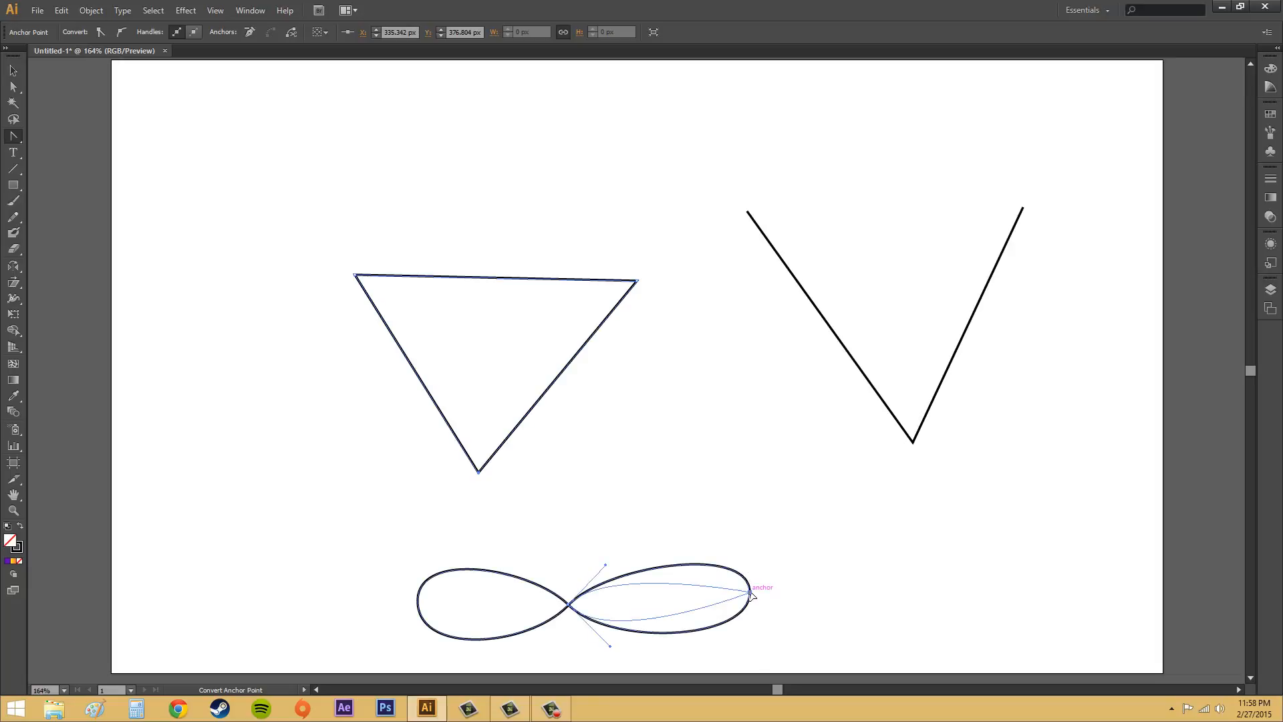
pyautogui.click(417, 603)
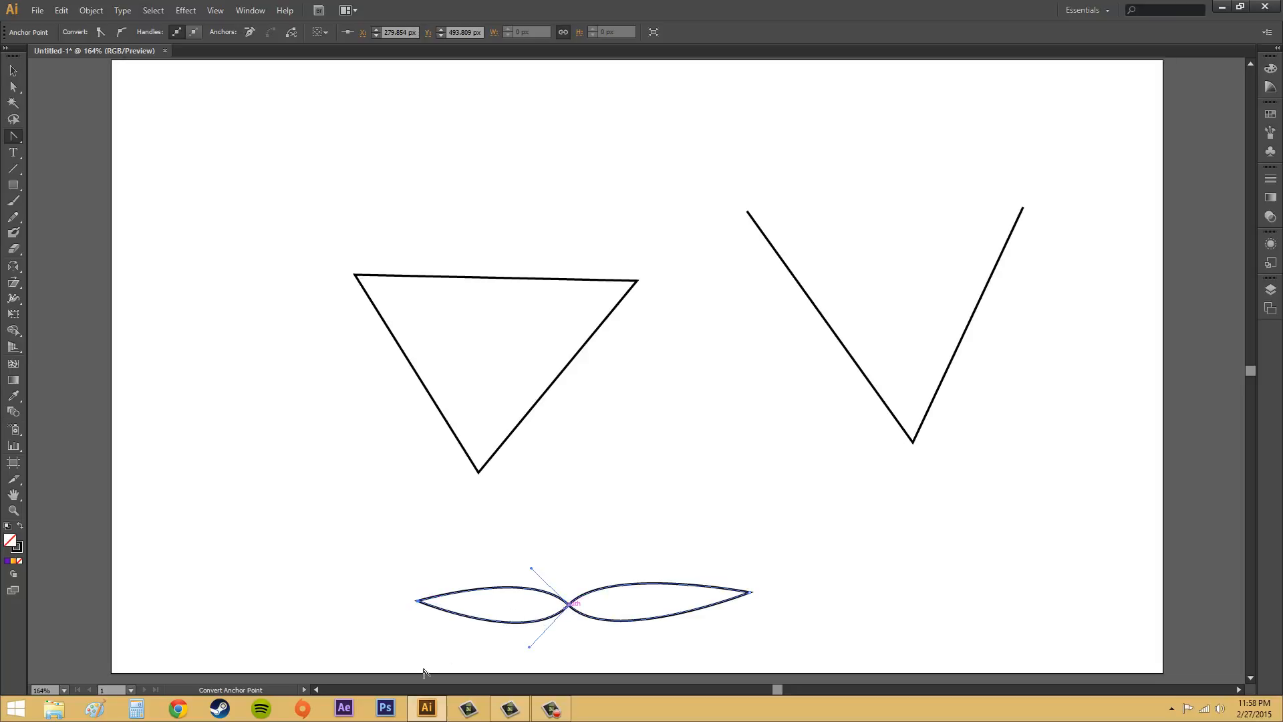
pyautogui.click(13, 71)
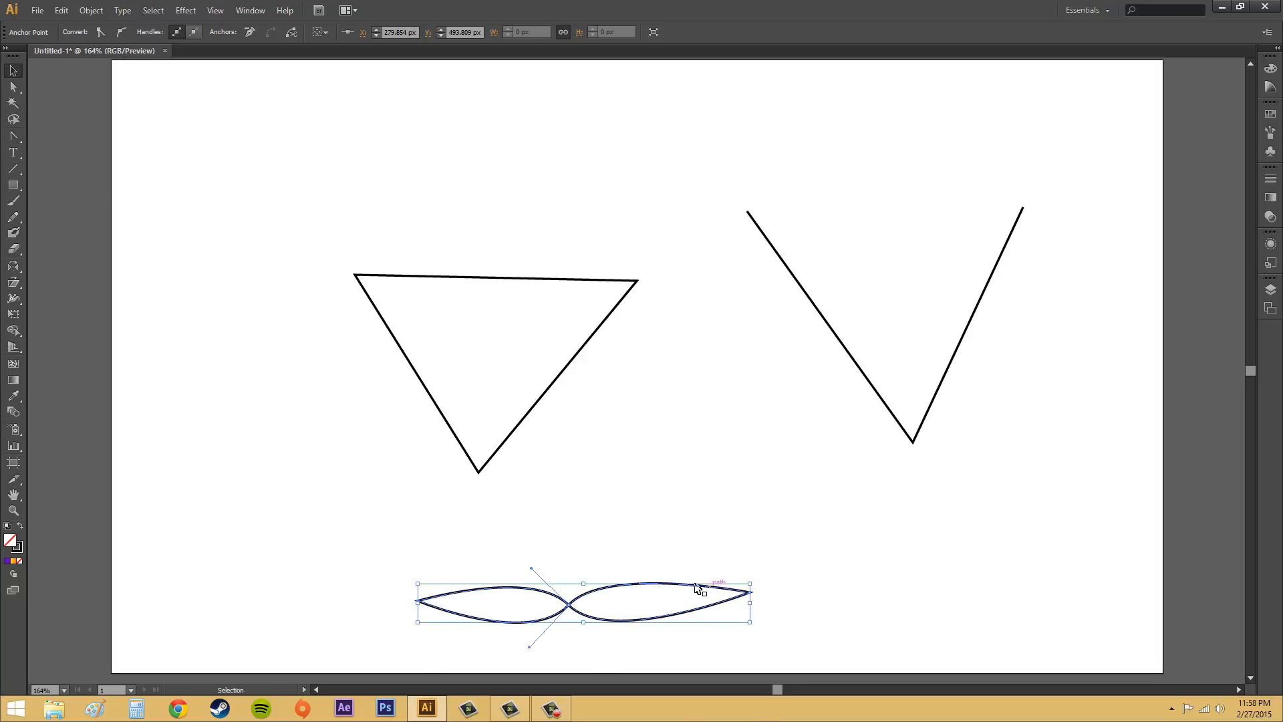
pyautogui.click(859, 569)
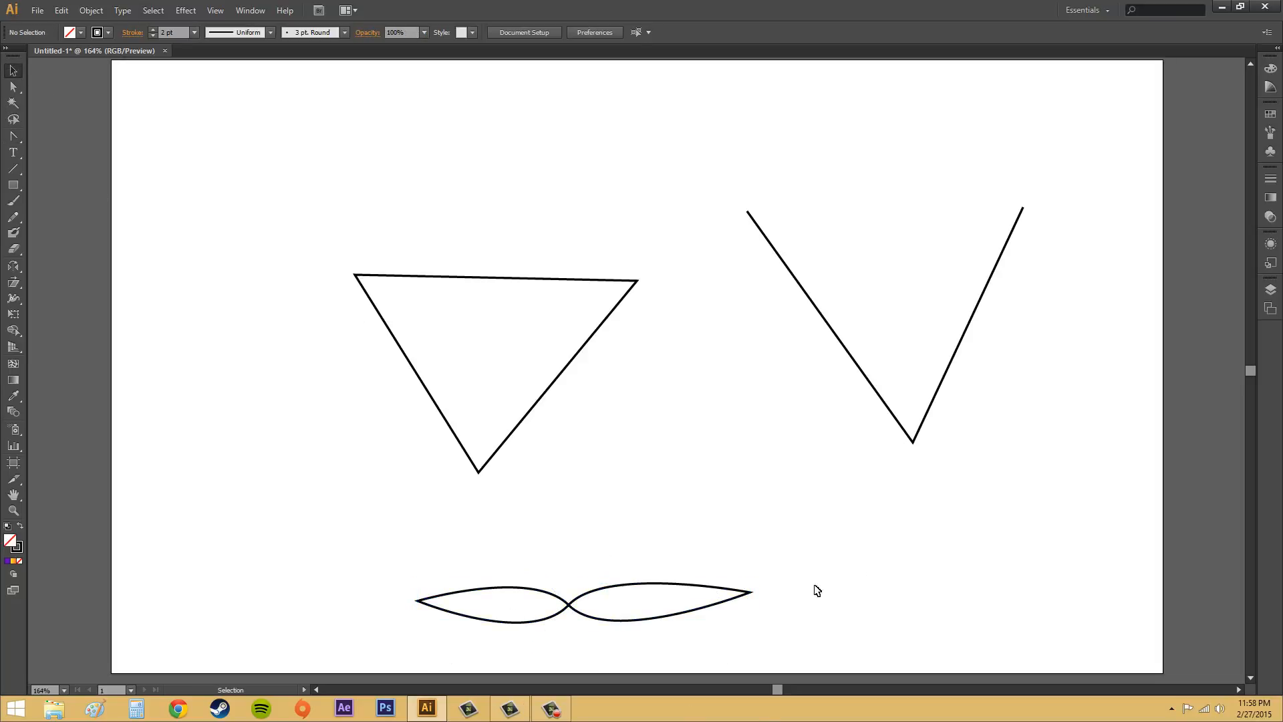